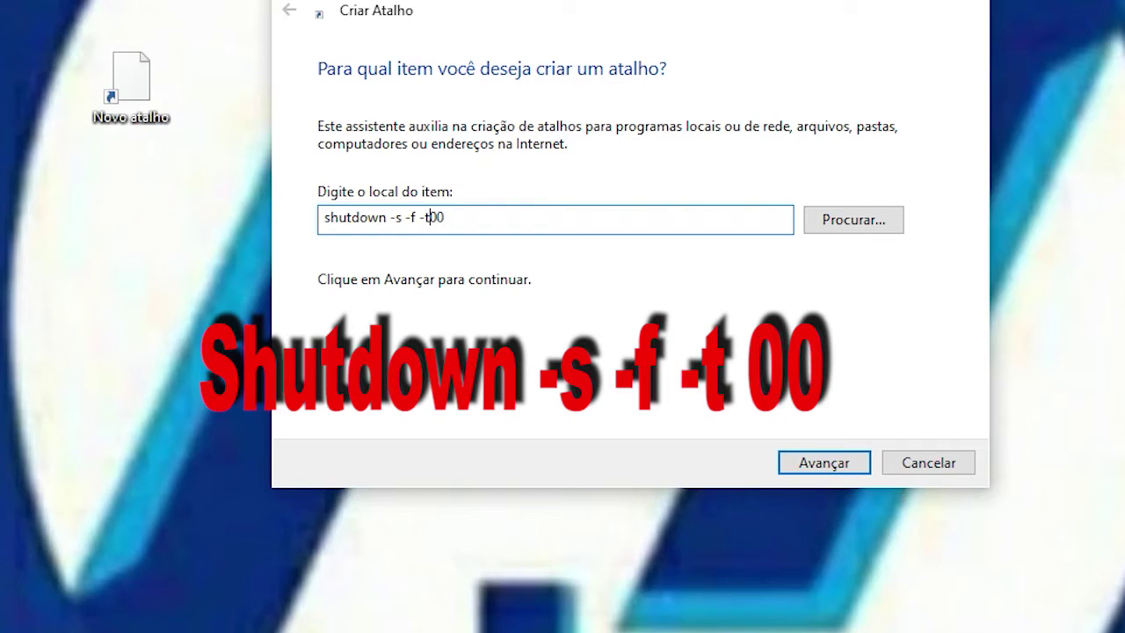
# Step: Set the new shortcut's location to the command shutdown -s -f -t 00 and continue to the naming page
pyautogui.moveTo(482, 220); pyautogui.dragTo(233, 220)
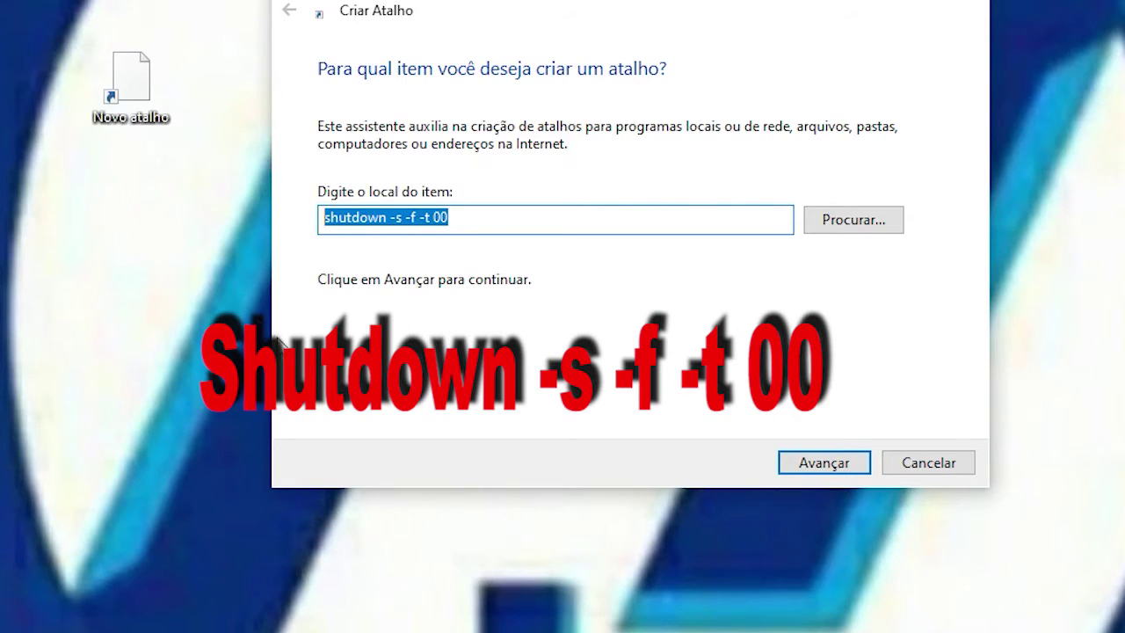
pyautogui.click(469, 216)
pyautogui.doubleClick(490, 216)
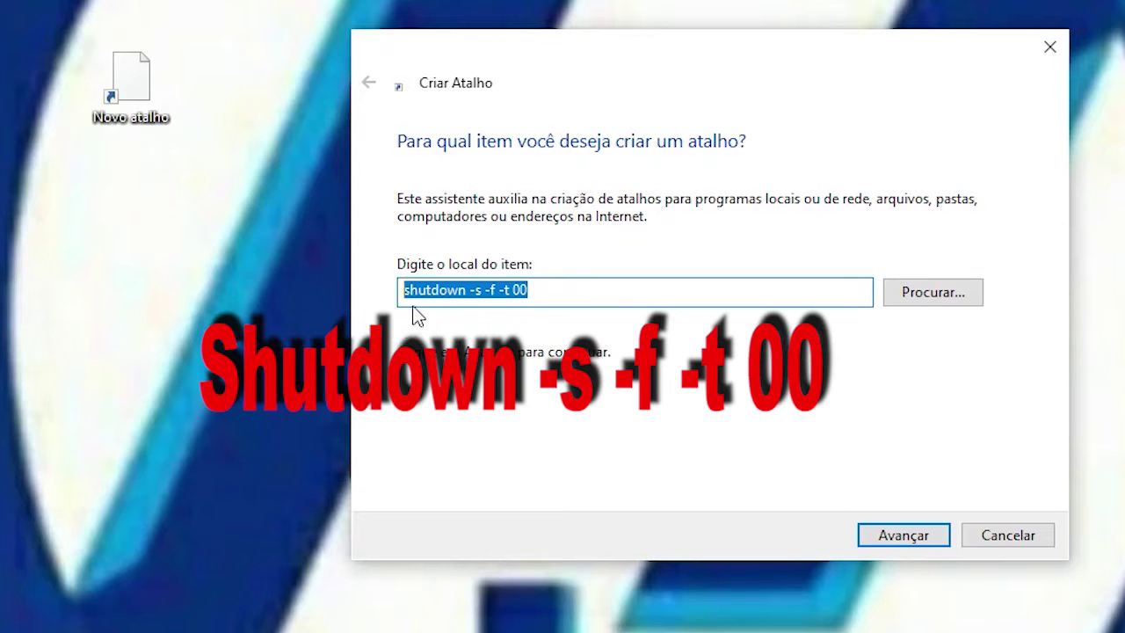
pyautogui.click(420, 292)
pyautogui.moveTo(553, 290); pyautogui.dragTo(252, 283)
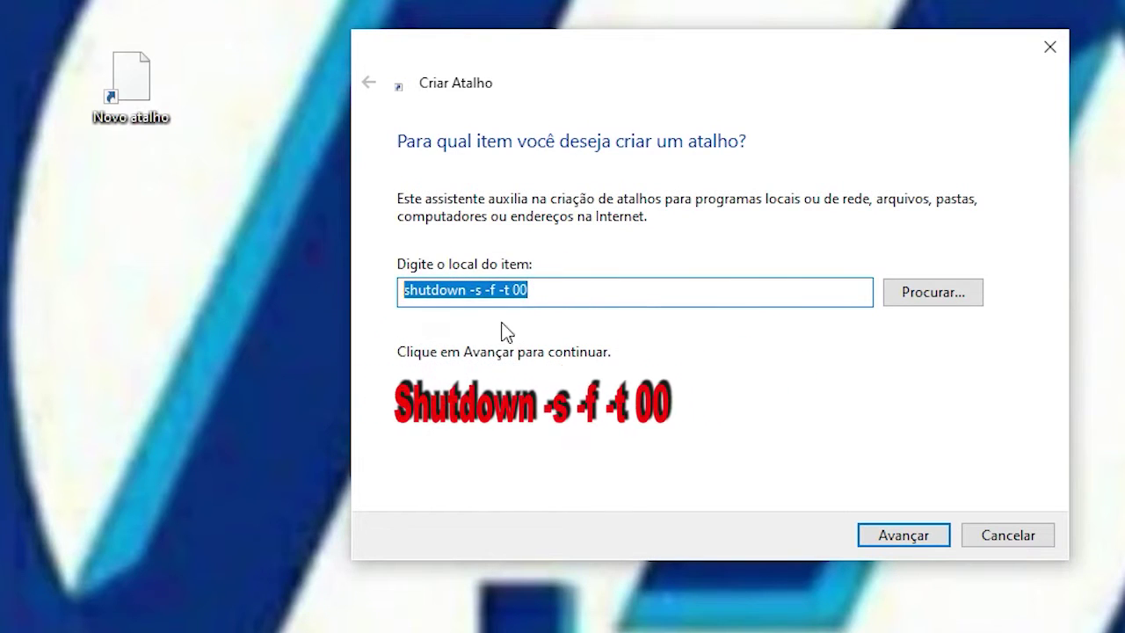
pyautogui.click(549, 298)
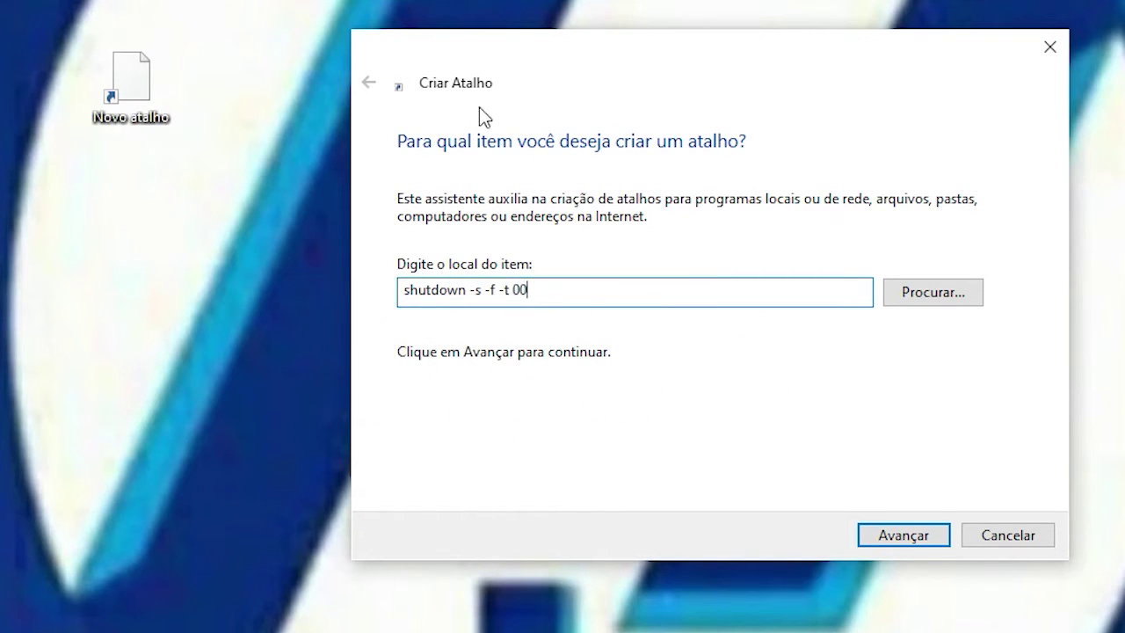
pyautogui.moveTo(495, 75); pyautogui.dragTo(429, 2)
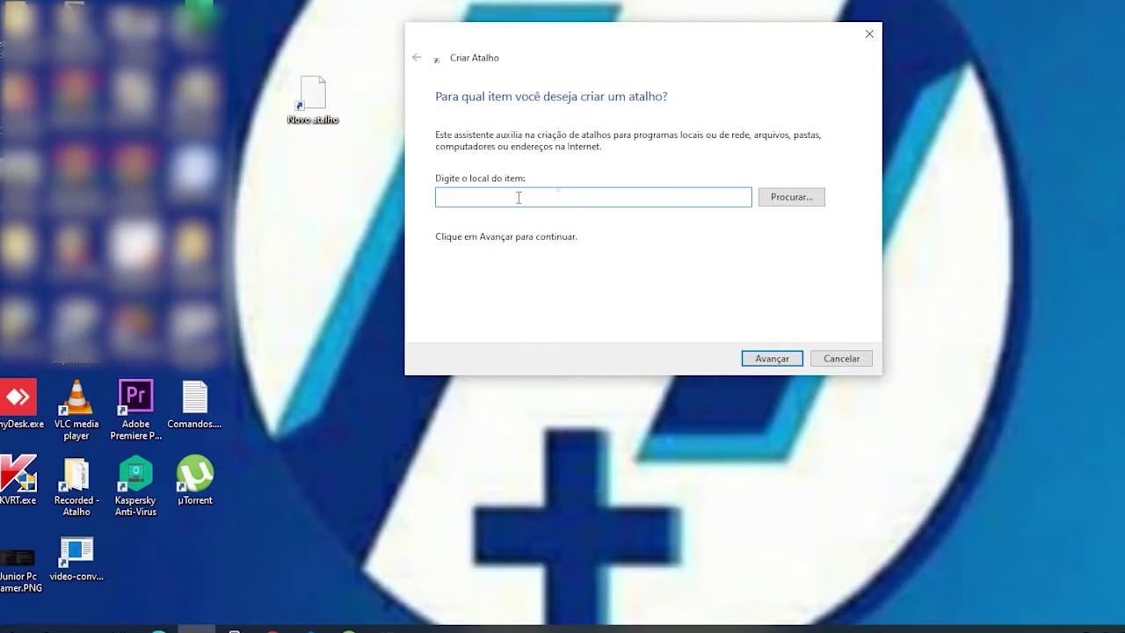
pyautogui.moveTo(442, 232); pyautogui.dragTo(200, 255)
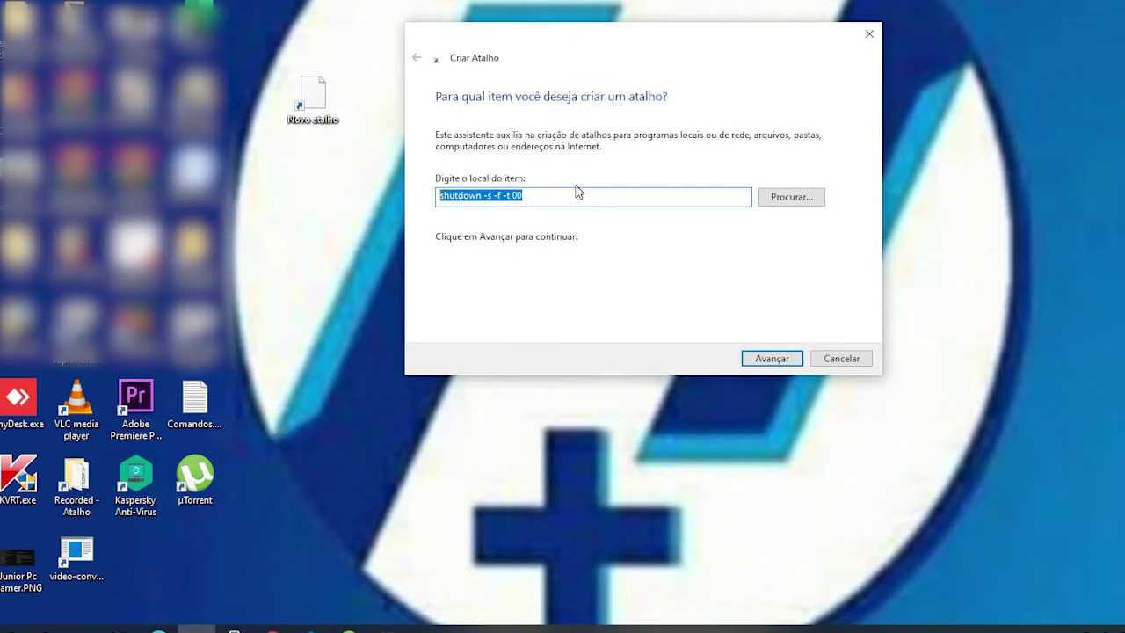
pyautogui.click(540, 199)
pyautogui.click(771, 359)
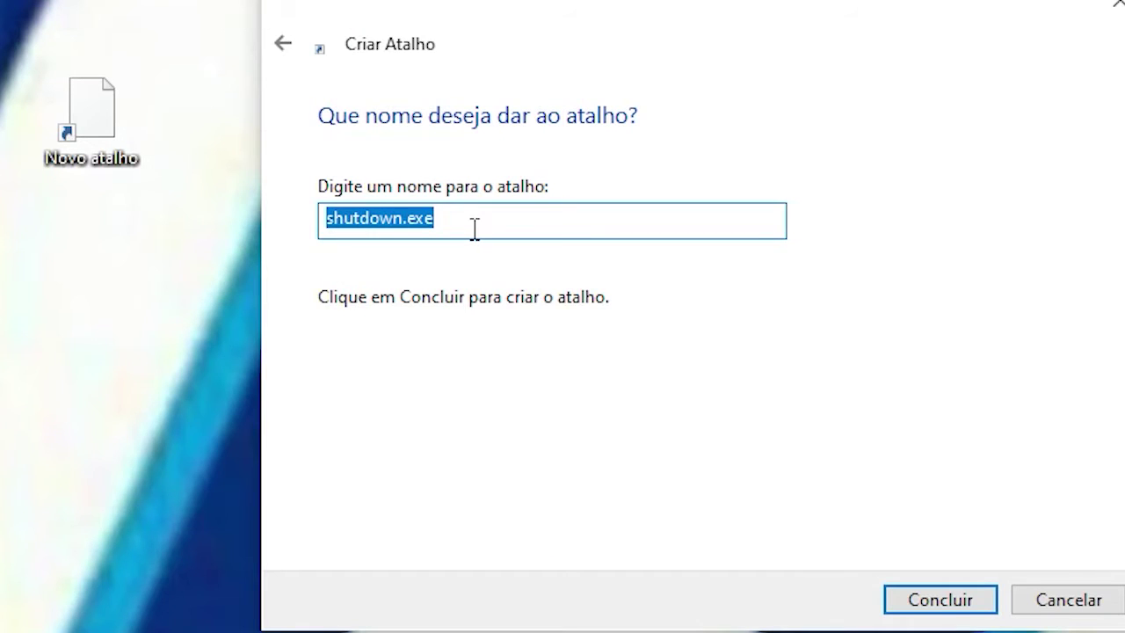
# Step: Create the shortcut under the name Desligar and reposition its icon on the desktop
pyautogui.write('Desligar')
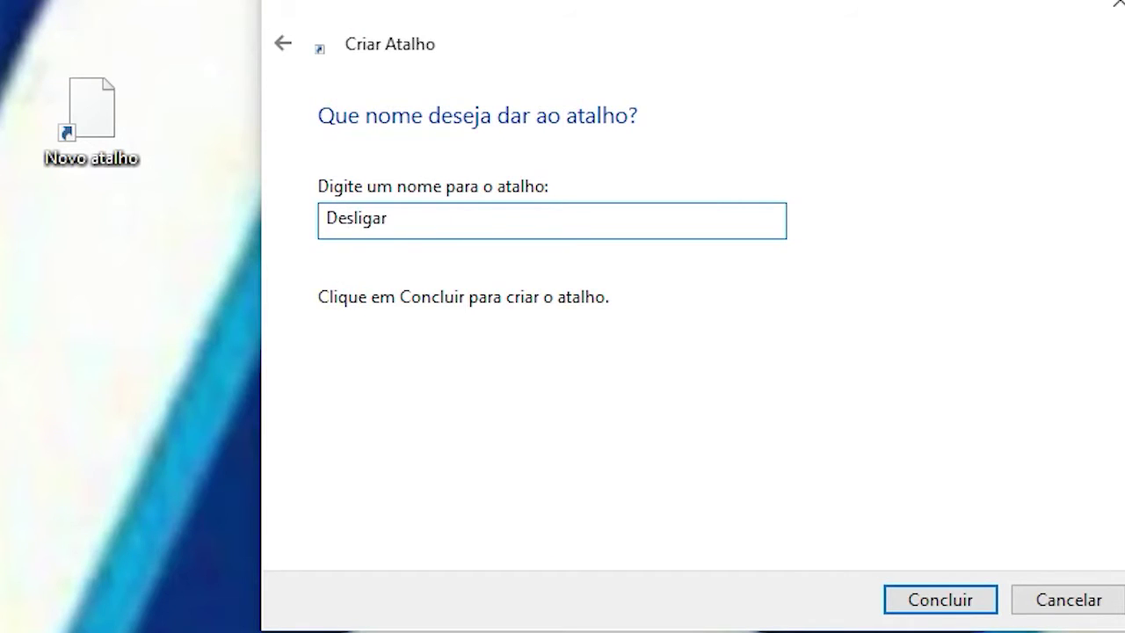
pyautogui.click(921, 612)
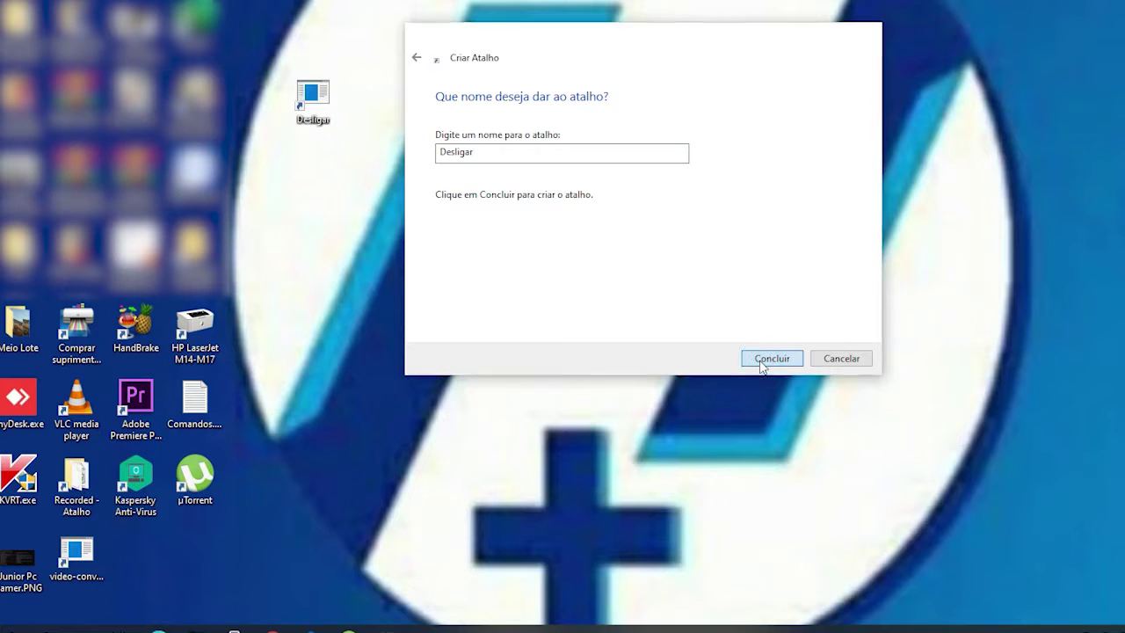
pyautogui.moveTo(332, 99); pyautogui.dragTo(402, 49)
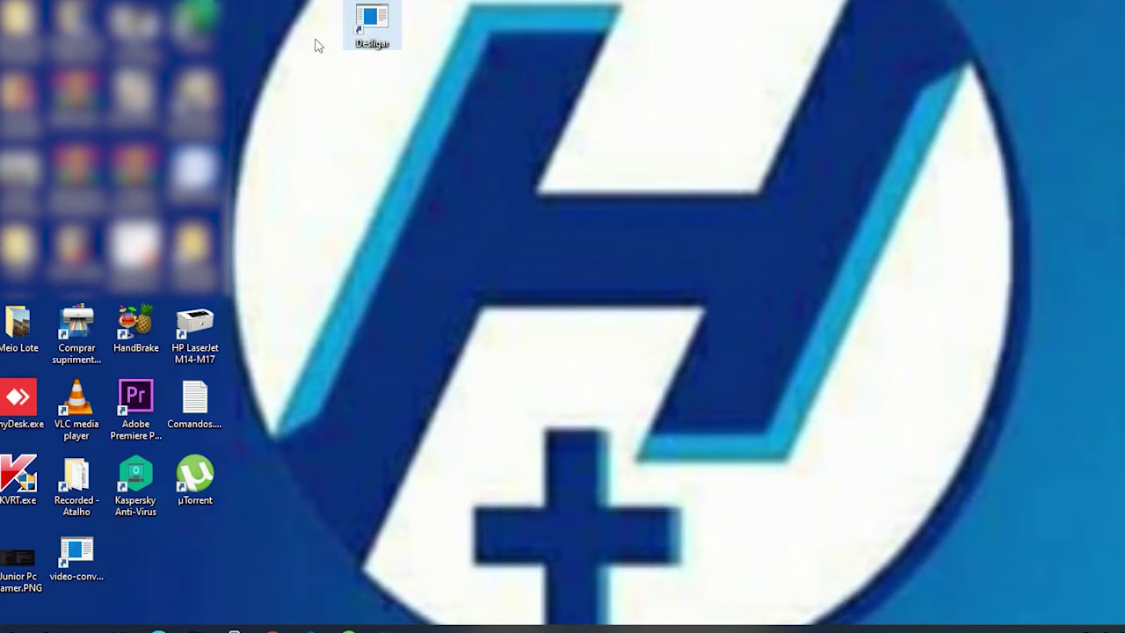
# Step: Change the Desligar shortcut's icon to the red power symbol from the SHELL32 icon list and apply it
pyautogui.rightClick(375, 46)
pyautogui.click(447, 418)
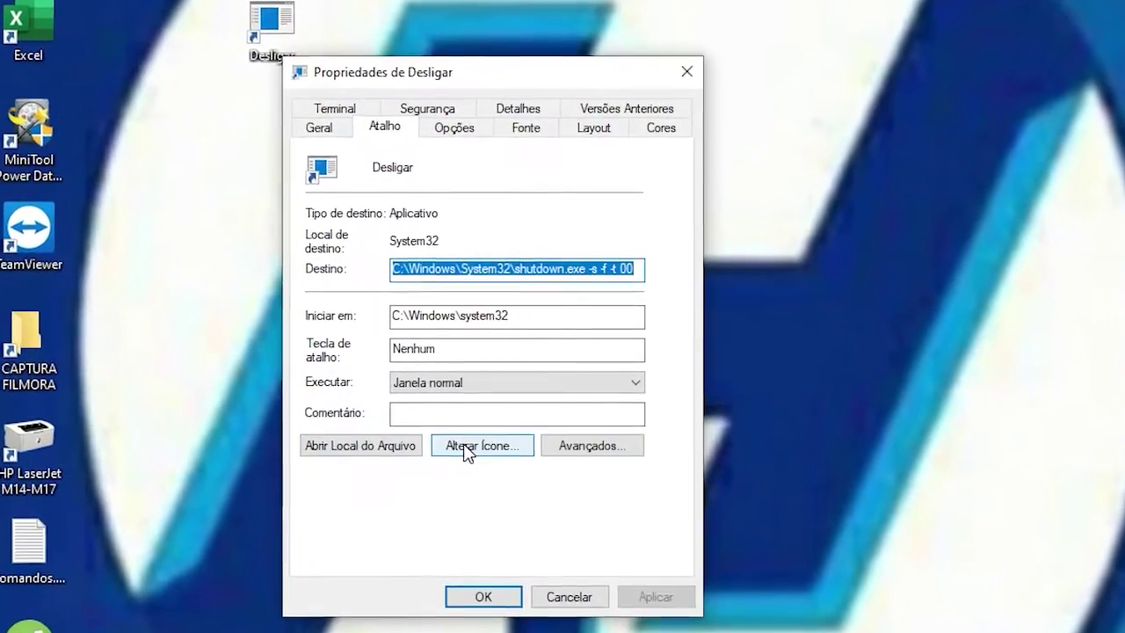
pyautogui.click(472, 440)
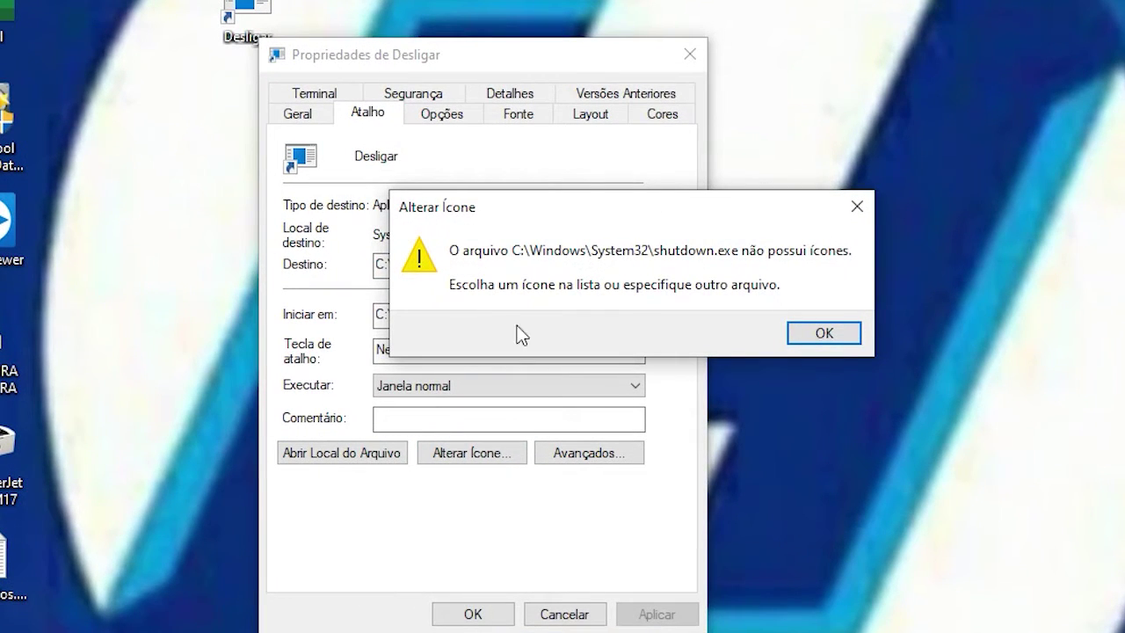
pyautogui.click(825, 336)
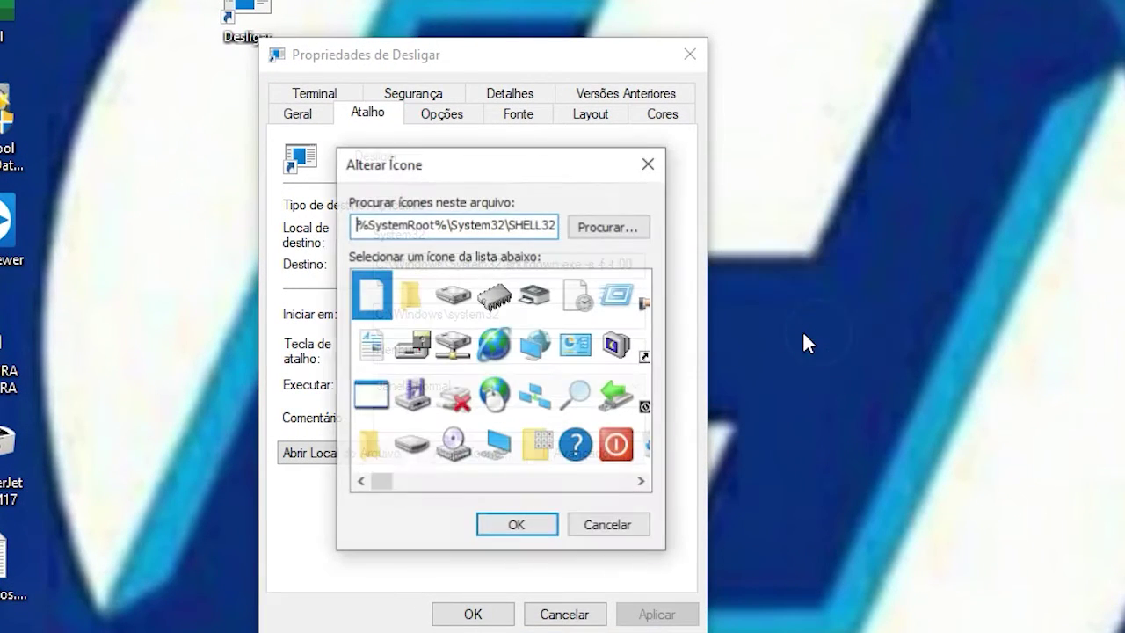
pyautogui.click(621, 451)
pyautogui.click(641, 482)
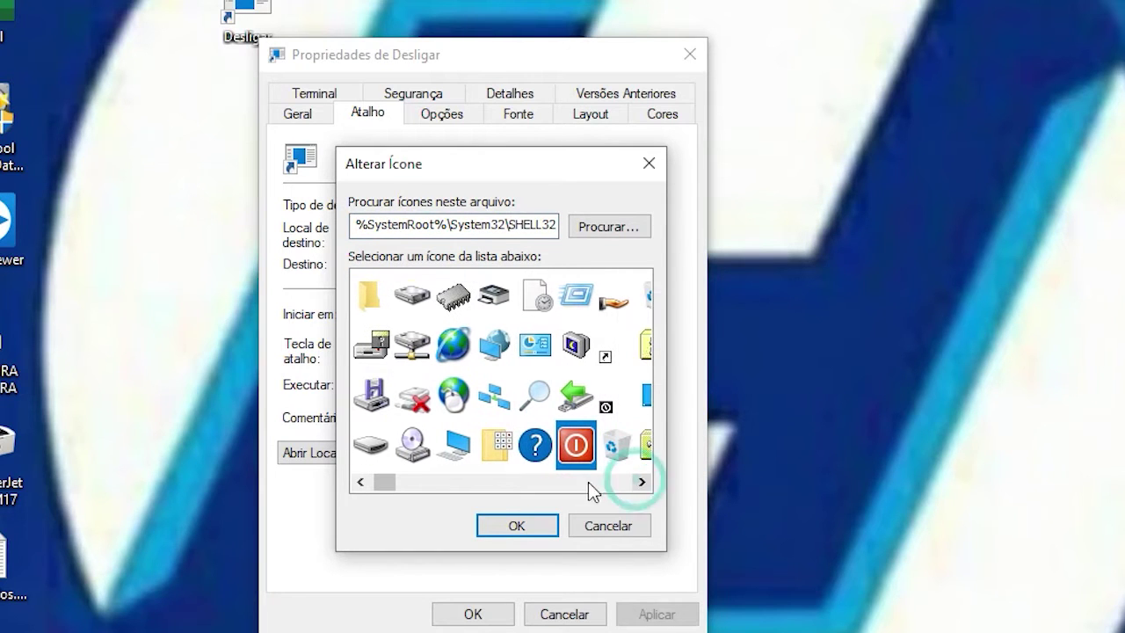
pyautogui.moveTo(394, 481); pyautogui.dragTo(352, 494)
pyautogui.click(490, 523)
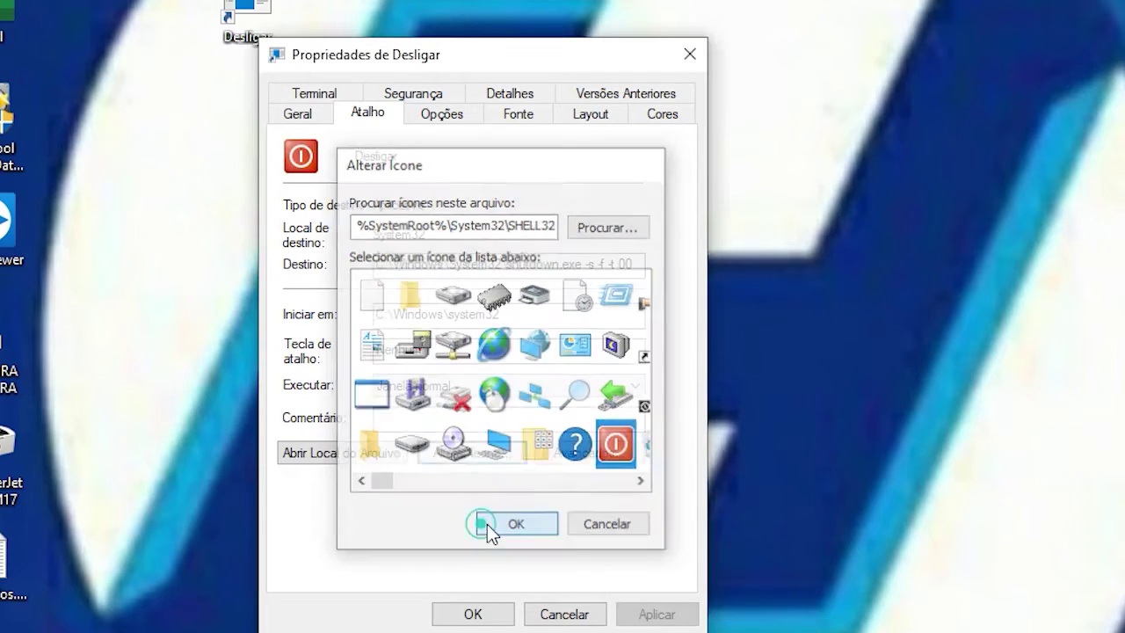
pyautogui.click(494, 614)
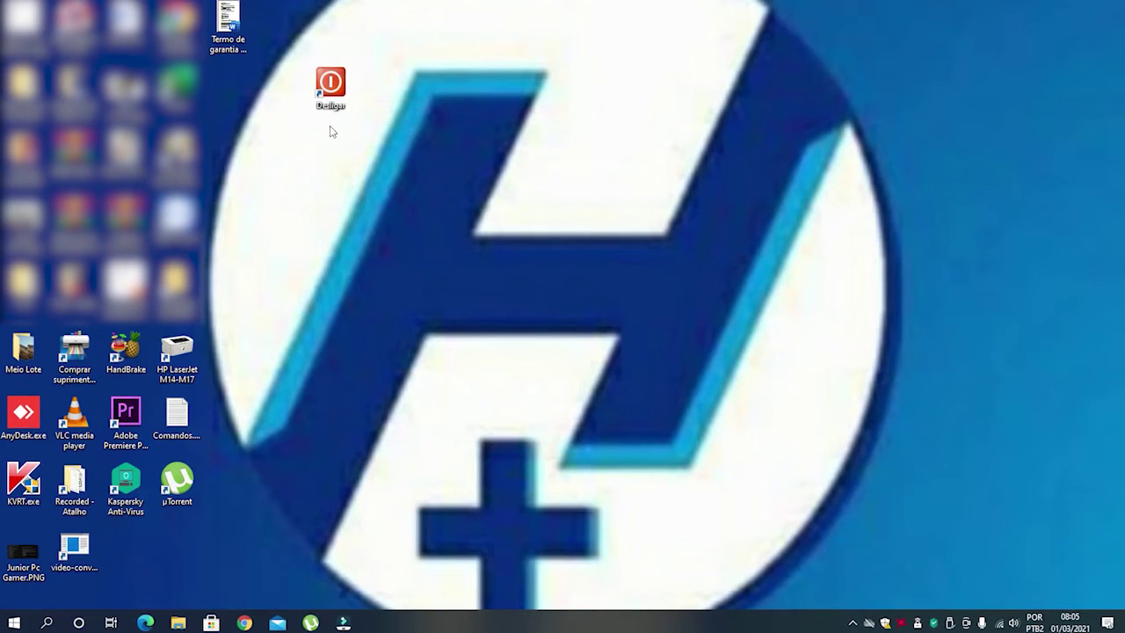
# Step: Move the Desligar icon away from the other desktop icons and examine the target command in its properties without changing it
pyautogui.moveTo(334, 115); pyautogui.dragTo(760, 128)
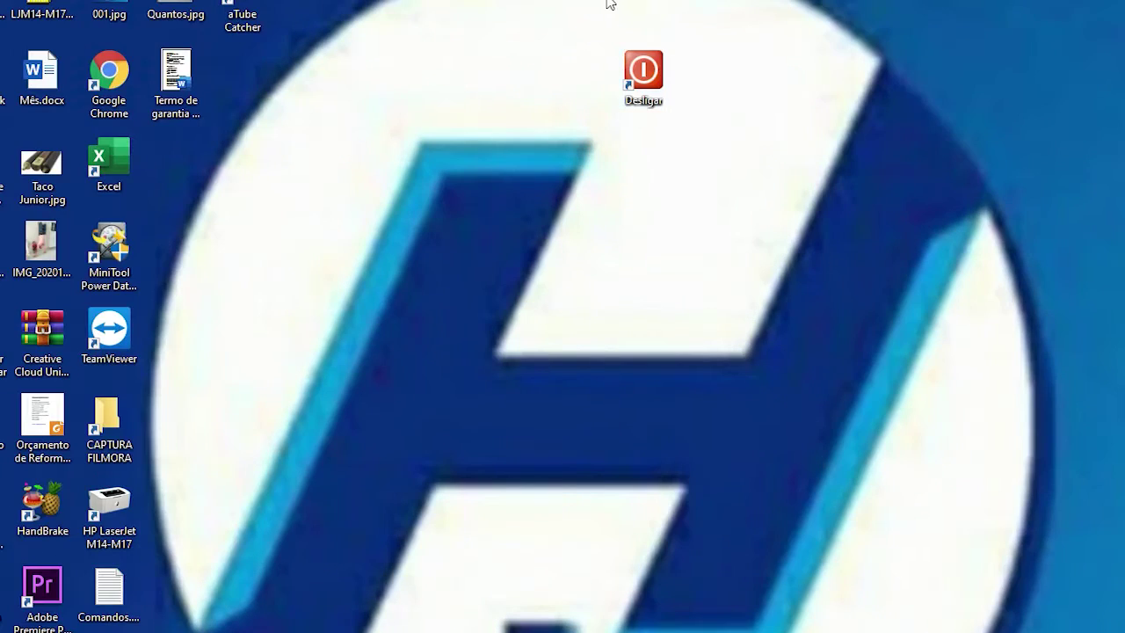
pyautogui.click(647, 146)
pyautogui.rightClick(629, 83)
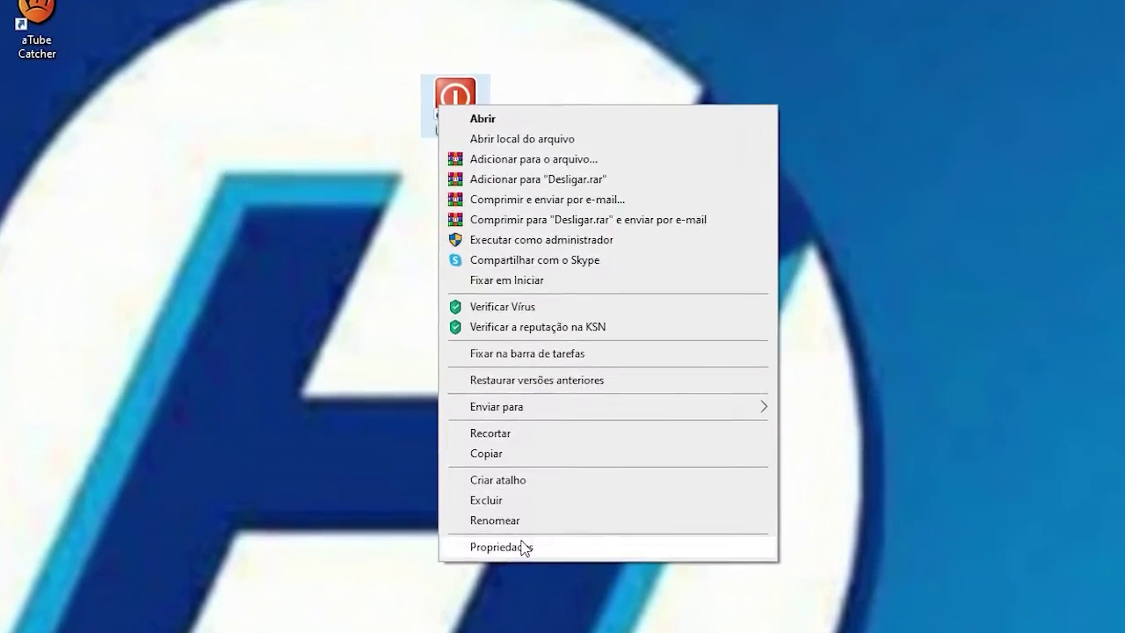
pyautogui.click(712, 512)
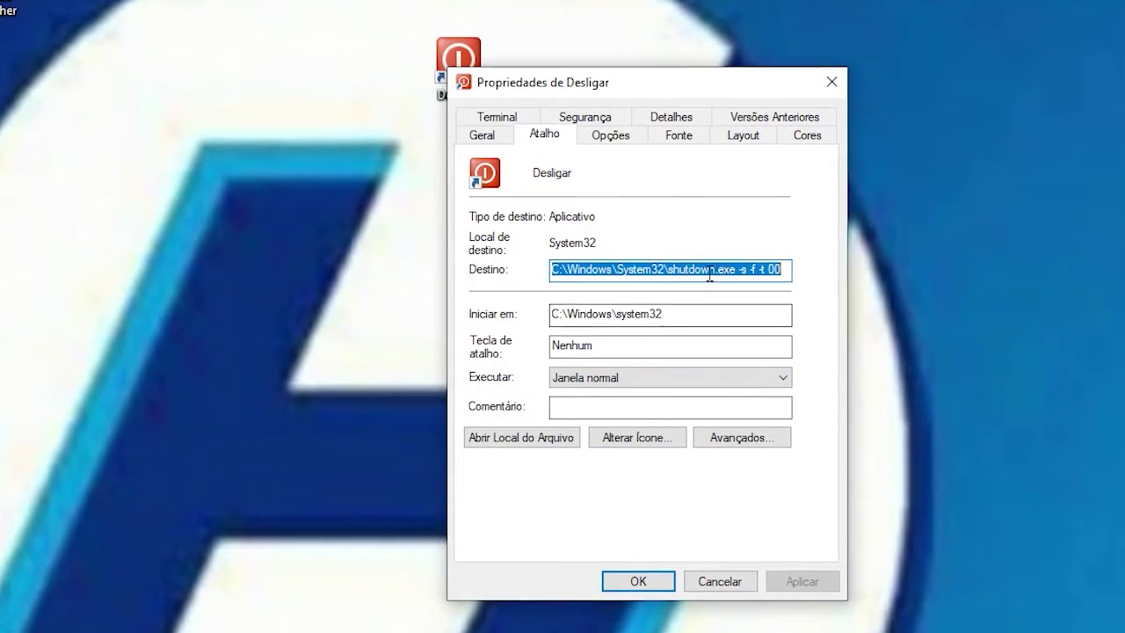
pyautogui.click(701, 280)
pyautogui.moveTo(669, 272); pyautogui.dragTo(752, 273)
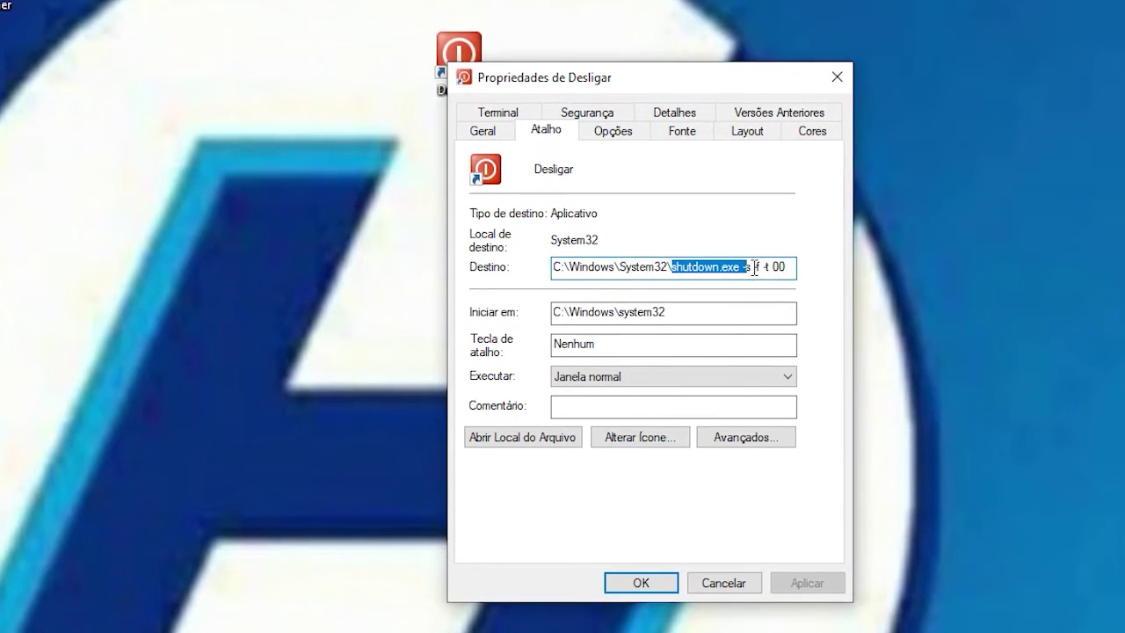
pyautogui.click(754, 268)
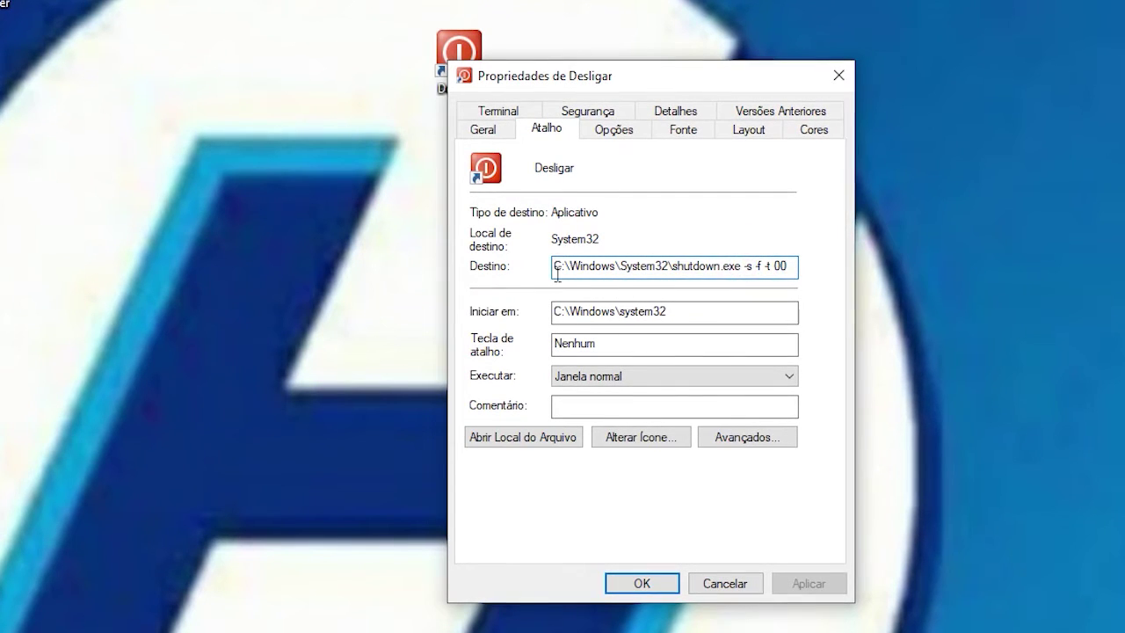
pyautogui.doubleClick(764, 262)
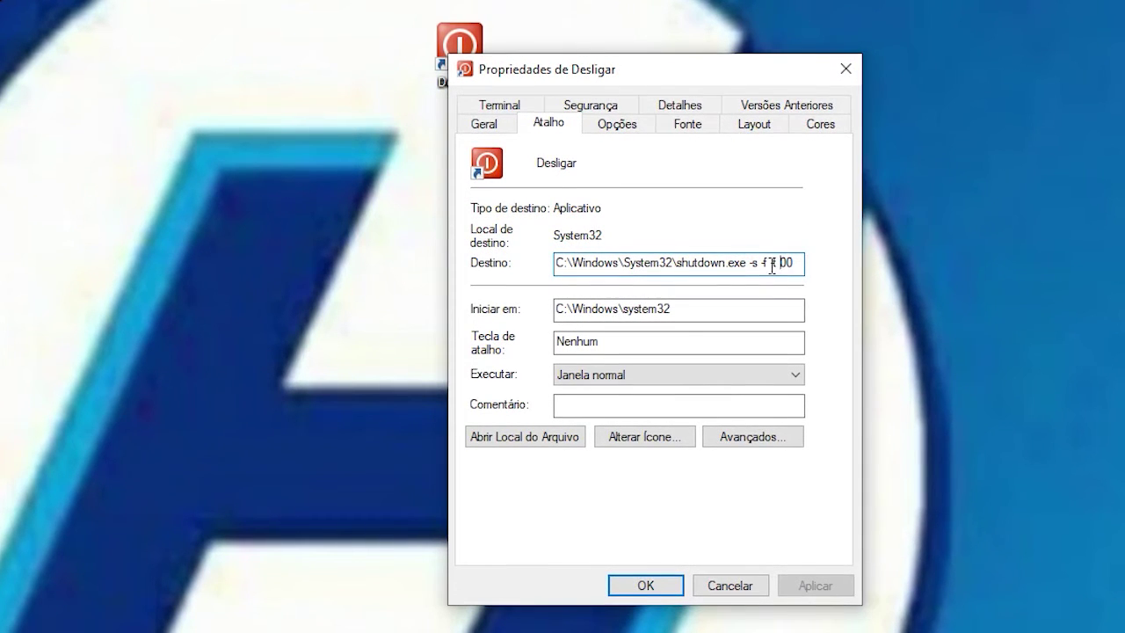
pyautogui.doubleClick(771, 262)
pyautogui.moveTo(798, 262); pyautogui.dragTo(529, 274)
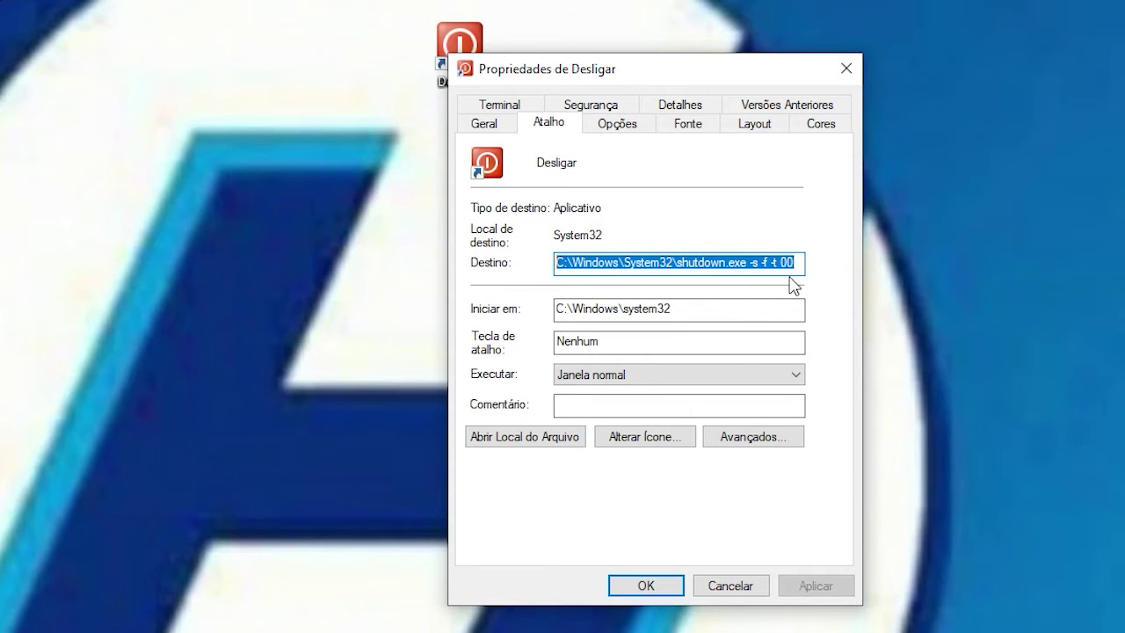
pyautogui.click(725, 584)
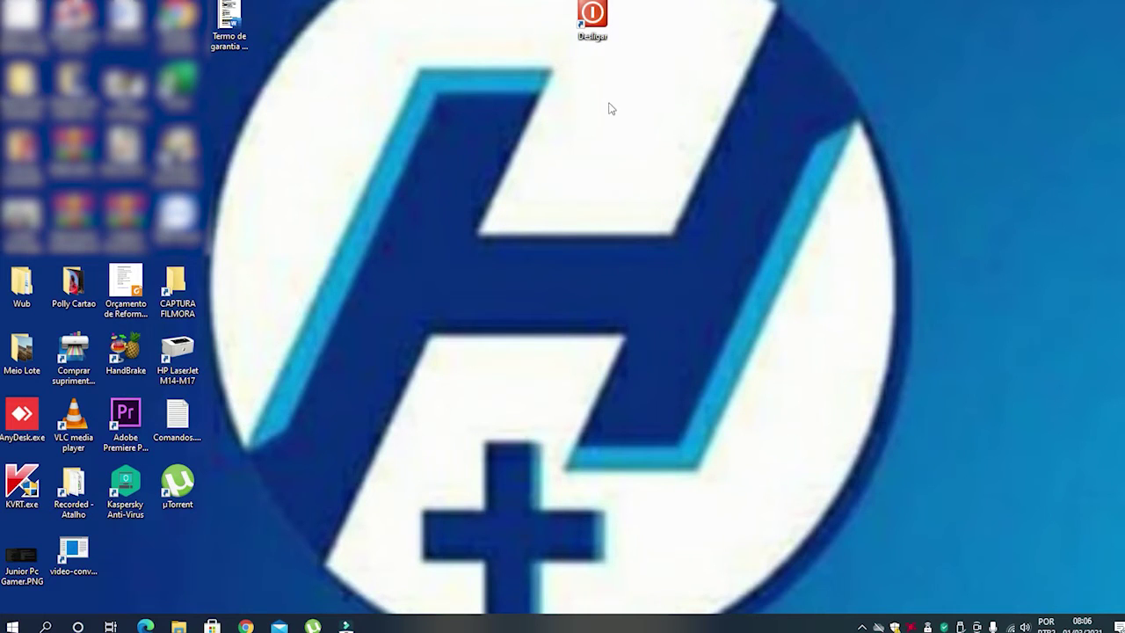
# Step: Move the Desligar shortcut back near the other desktop icons and deselect it
pyautogui.moveTo(604, 24); pyautogui.dragTo(345, 91)
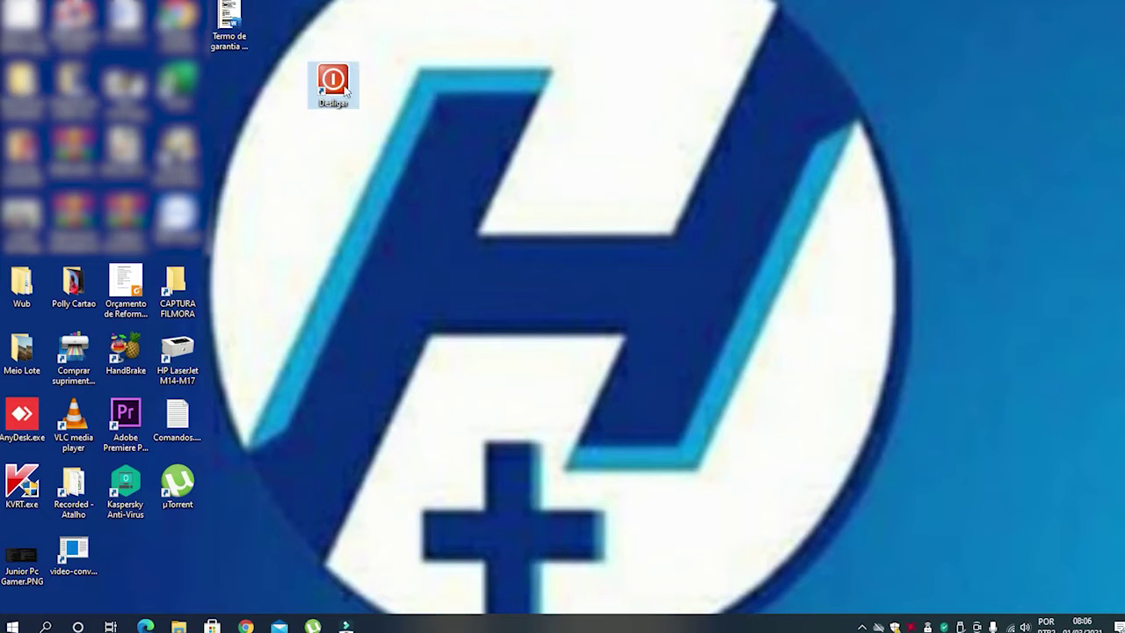
pyautogui.click(440, 32)
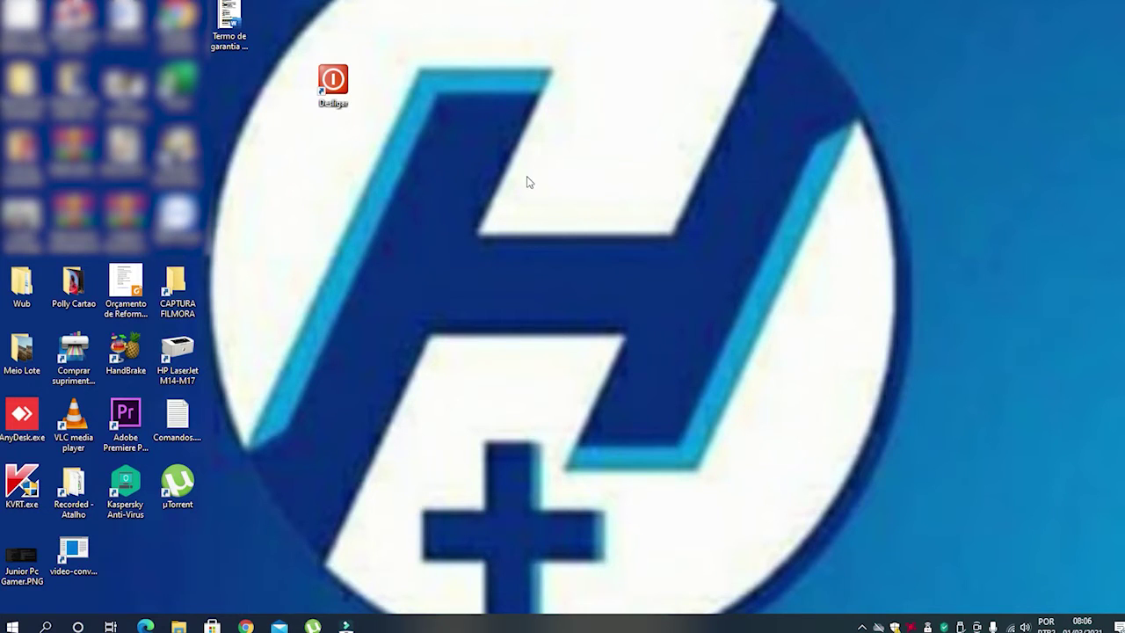
pyautogui.moveTo(460, 3); pyautogui.dragTo(1012, 508)
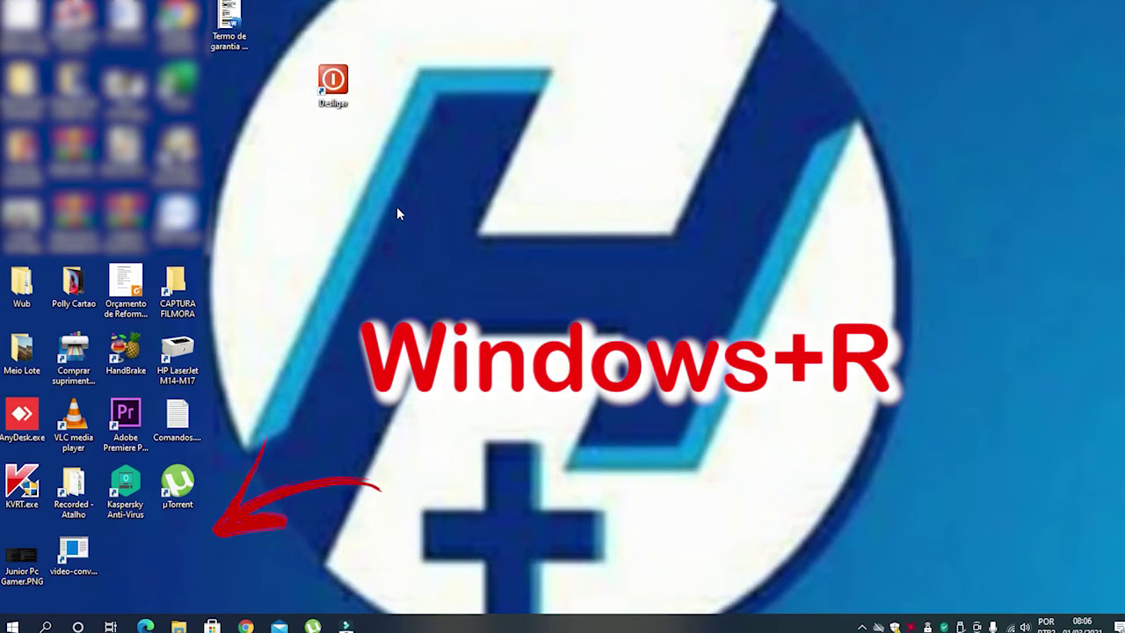
pyautogui.press('super+r')
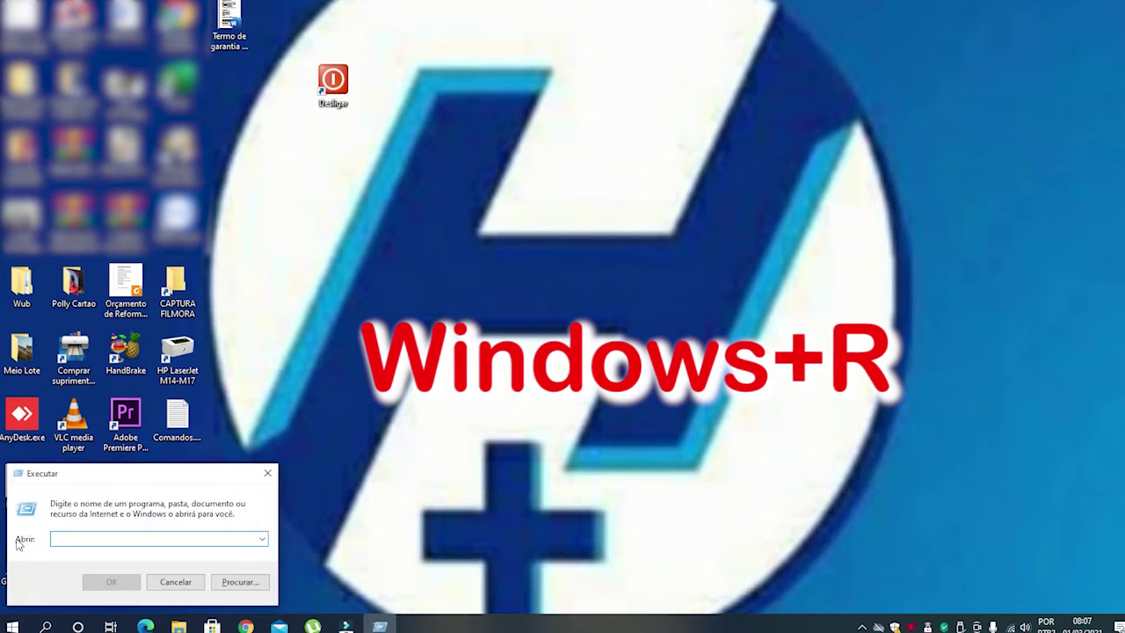
pyautogui.click(176, 581)
pyautogui.rightClick(12, 625)
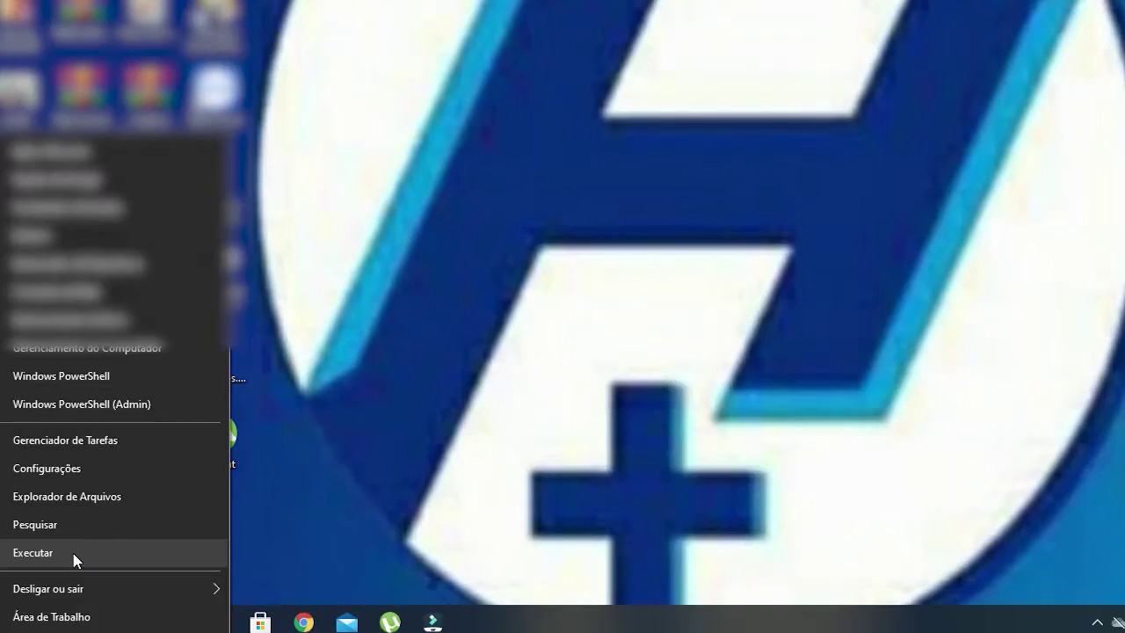
pyautogui.click(66, 572)
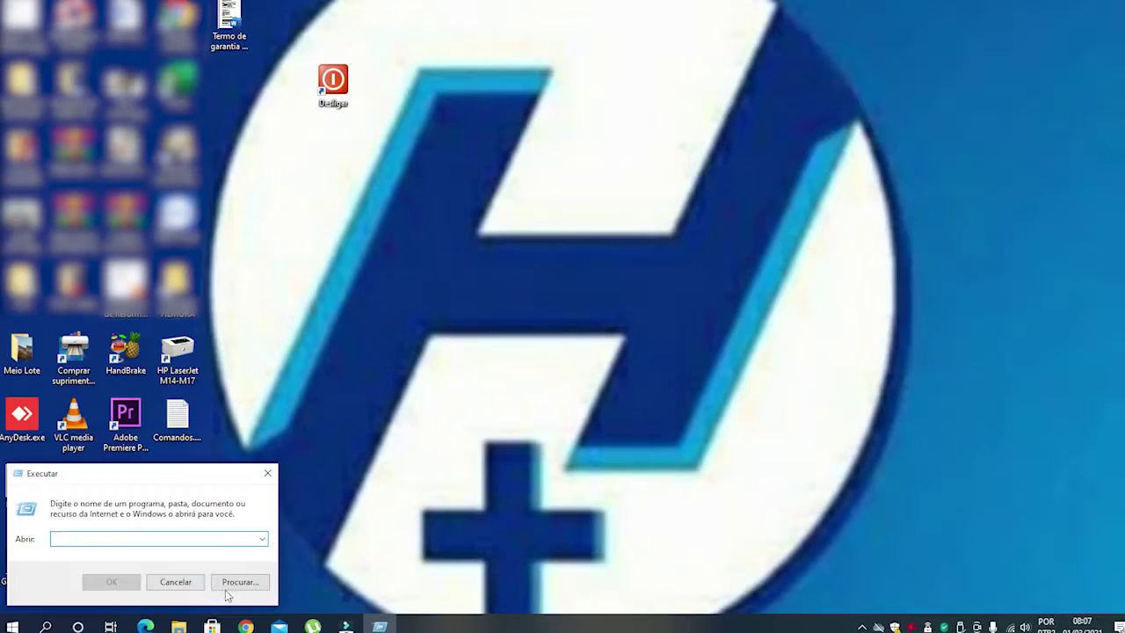
pyautogui.click(180, 584)
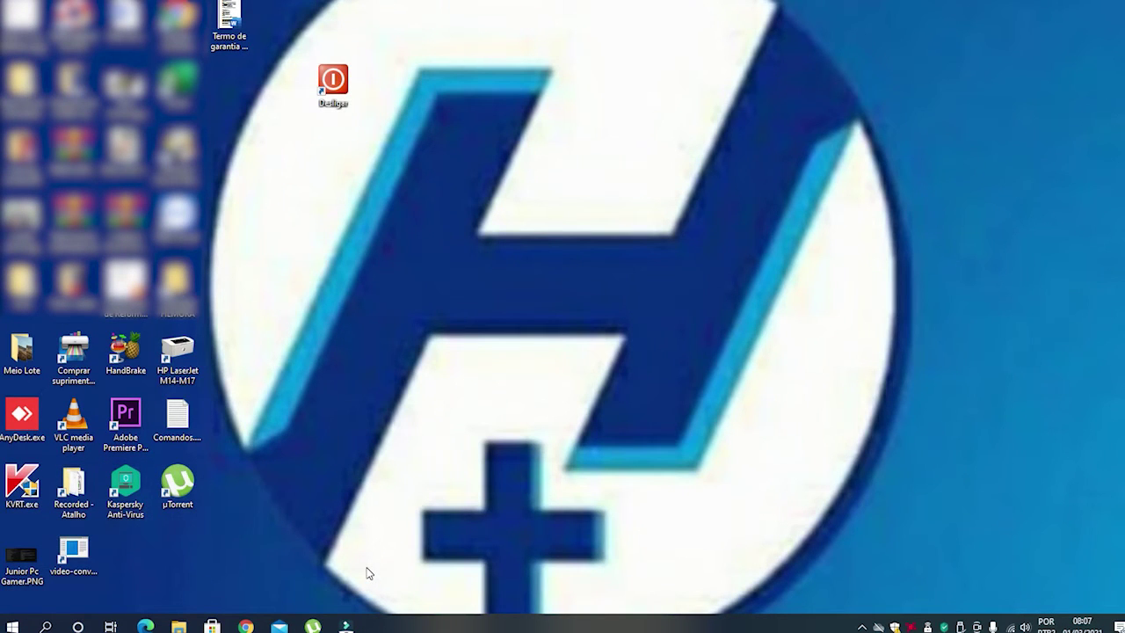
# Step: Open the Run dialog and enter the timed shutdown command shutdown -s -f -t 3600
pyautogui.press('super+x')
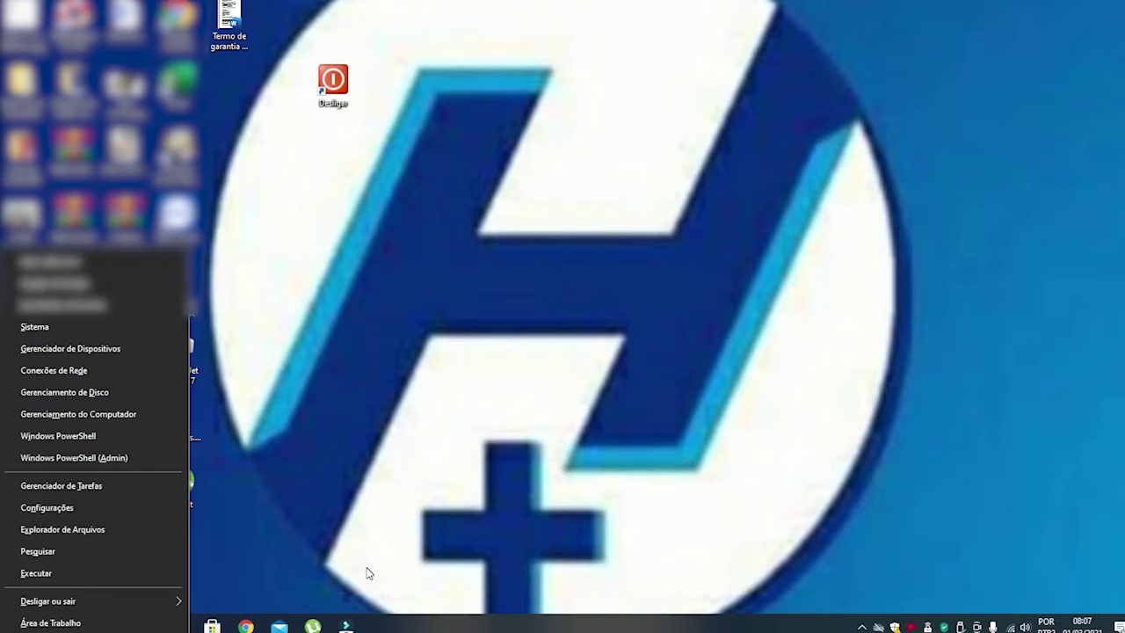
pyautogui.click(82, 573)
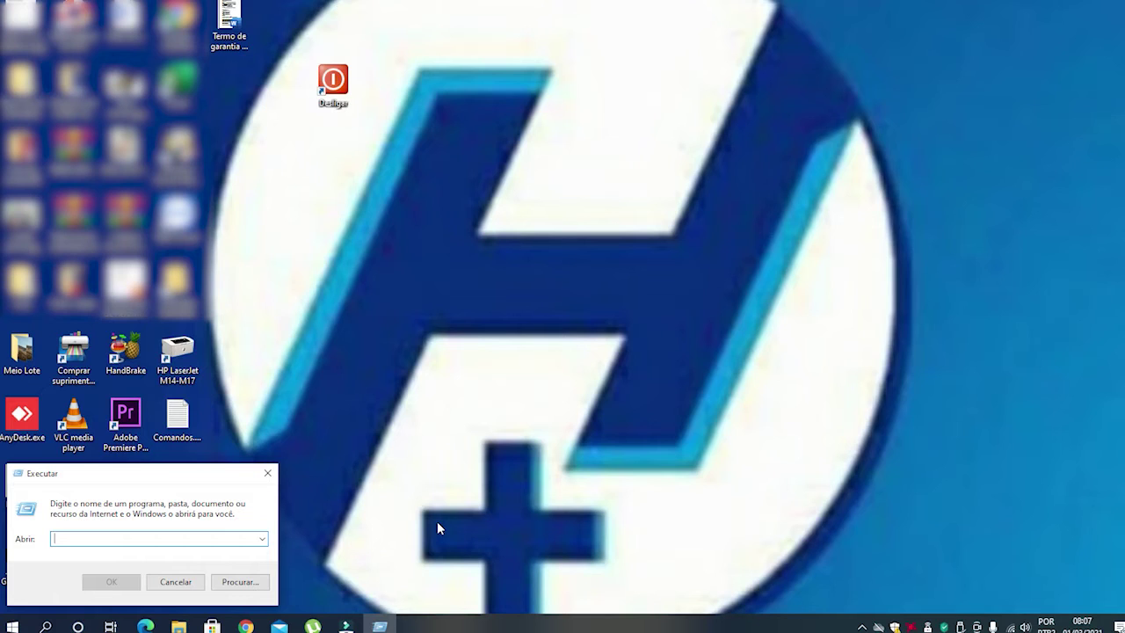
pyautogui.write('shutdown')
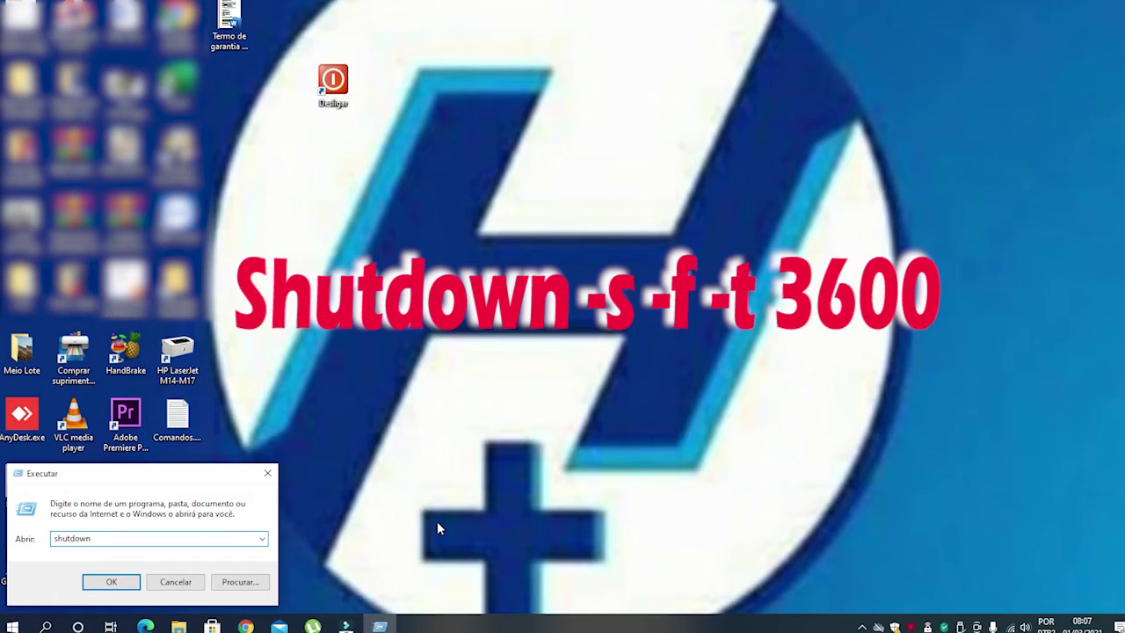
pyautogui.write(' -r')
pyautogui.press('BackSpace')
pyautogui.write('s -f -t 3600')
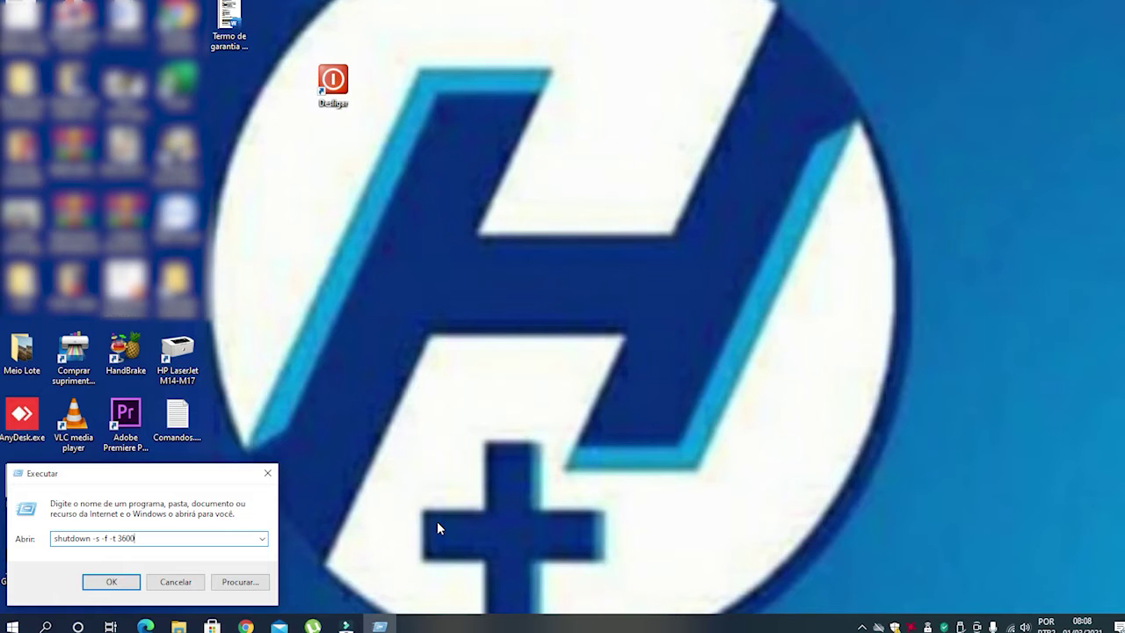
# Step: Run the entered command to schedule the PC shutdown in 3600 seconds
pyautogui.press('Return')
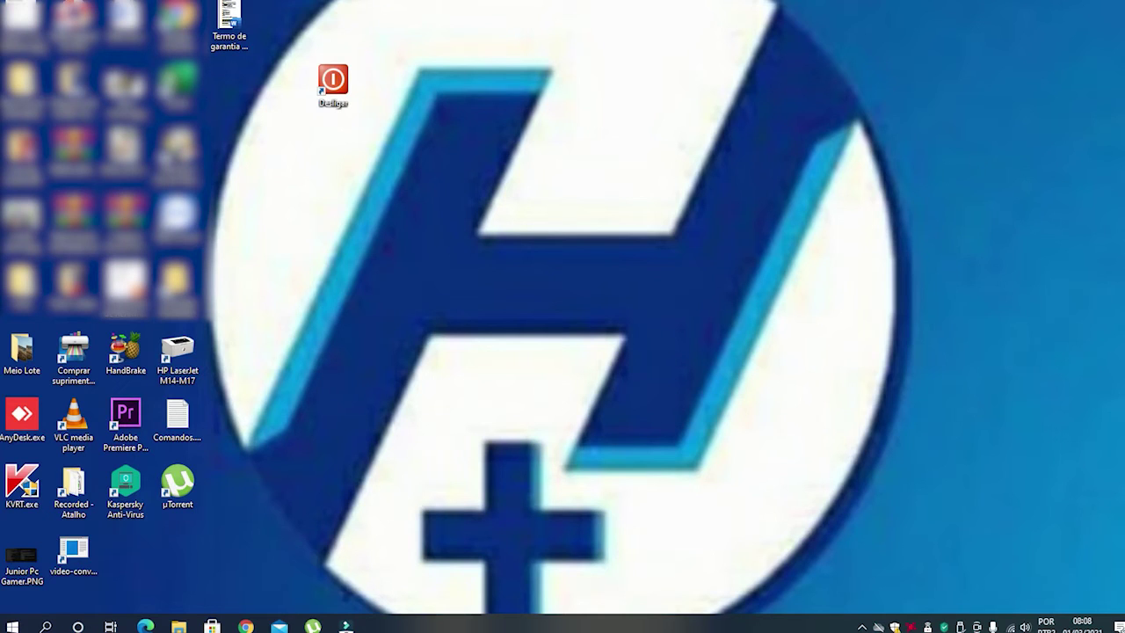
pyautogui.click(862, 626)
pyautogui.click(862, 626)
# Step: Cancel the scheduled shutdown by running shutdown -a from the Run dialog
pyautogui.press('super+r')
pyautogui.write('shut')
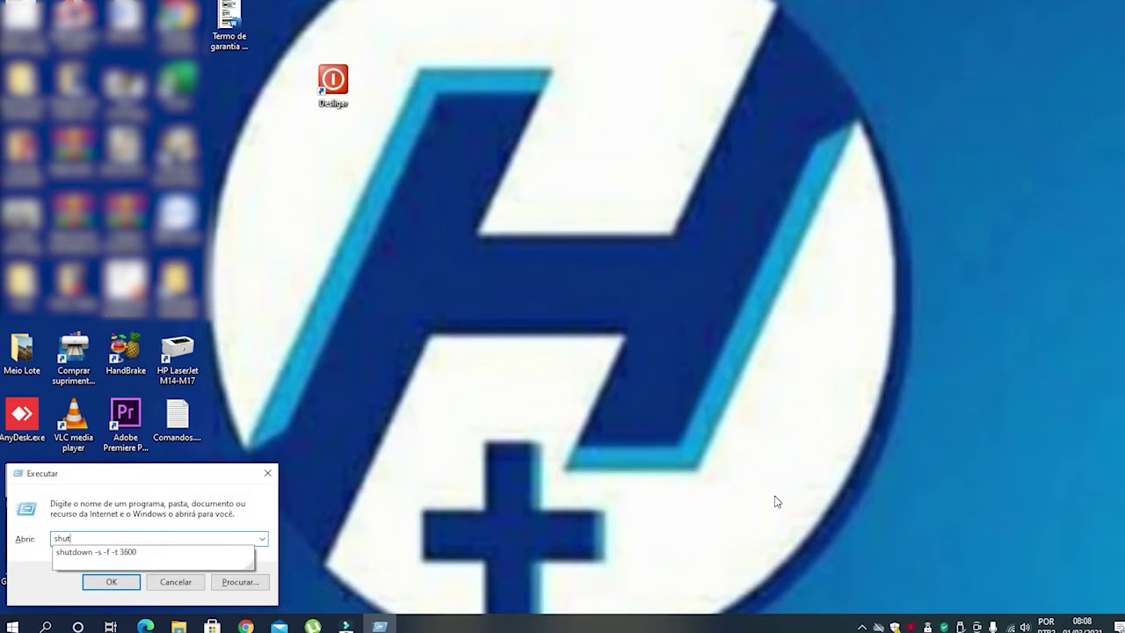
pyautogui.press('Down')
pyautogui.press('BackSpace')
pyautogui.press('BackSpace')
pyautogui.press('BackSpace')
pyautogui.press('BackSpace')
pyautogui.press('BackSpace')
pyautogui.press('BackSpace')
pyautogui.press('BackSpace')
pyautogui.press('BackSpace')
pyautogui.press('BackSpace')
pyautogui.press('BackSpace')
pyautogui.press('BackSpace')
pyautogui.press('BackSpace')
pyautogui.write('a')
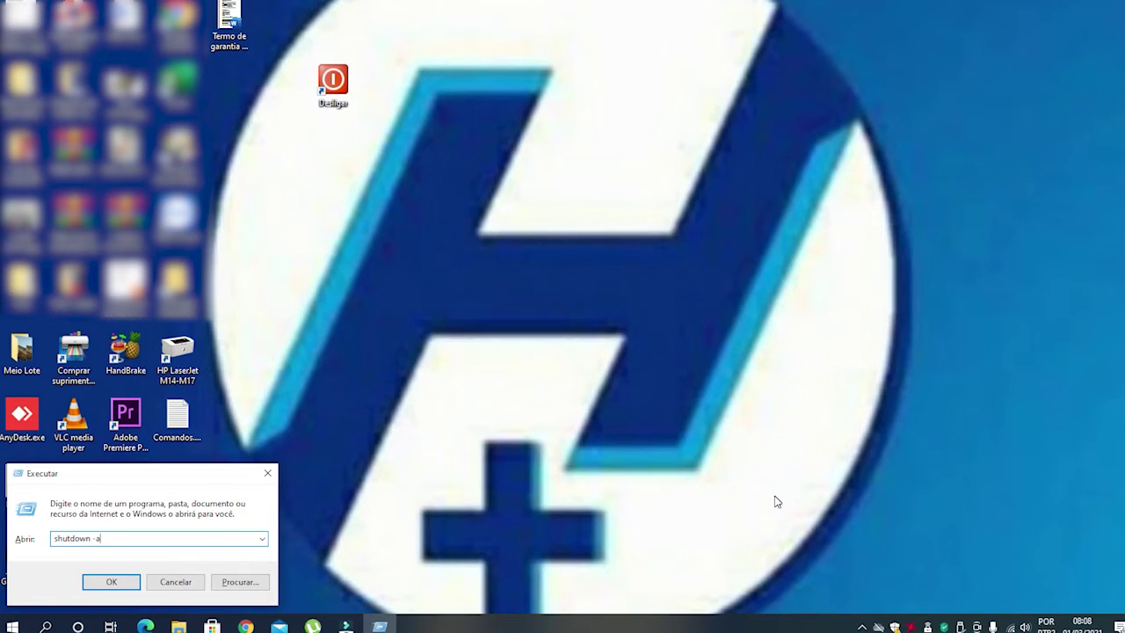
pyautogui.press('Return')
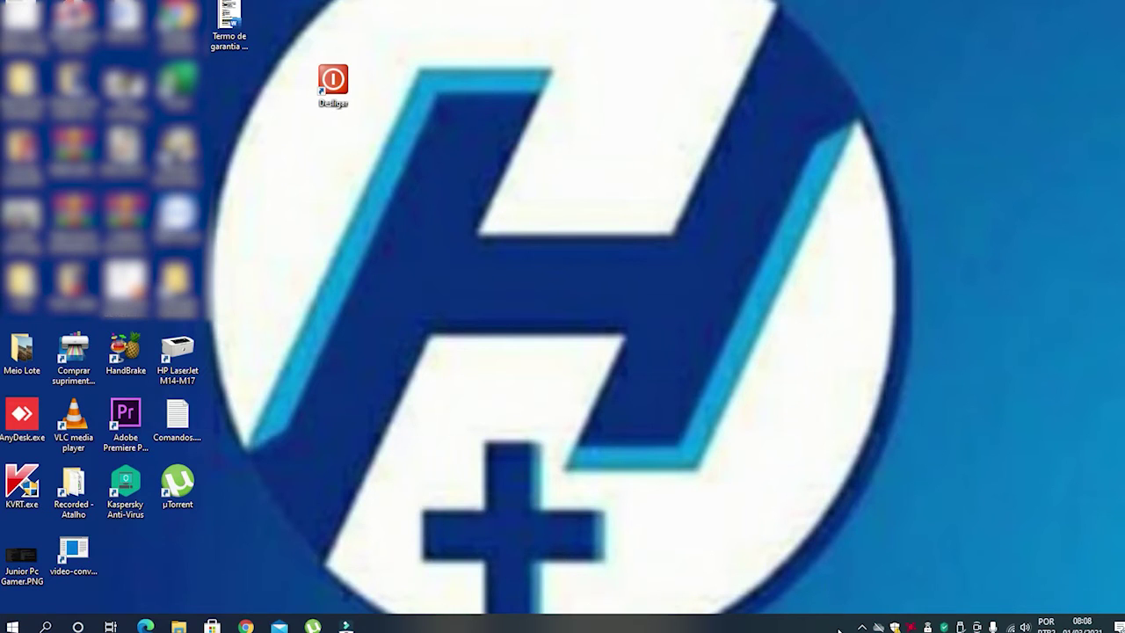
# Step: Schedule a shorter shutdown by running shutdown -s -f -t 160 from the Run dialog, and dismiss the sign-out notice
pyautogui.click(632, 363)
pyautogui.press('super+r')
pyautogui.press('Down')
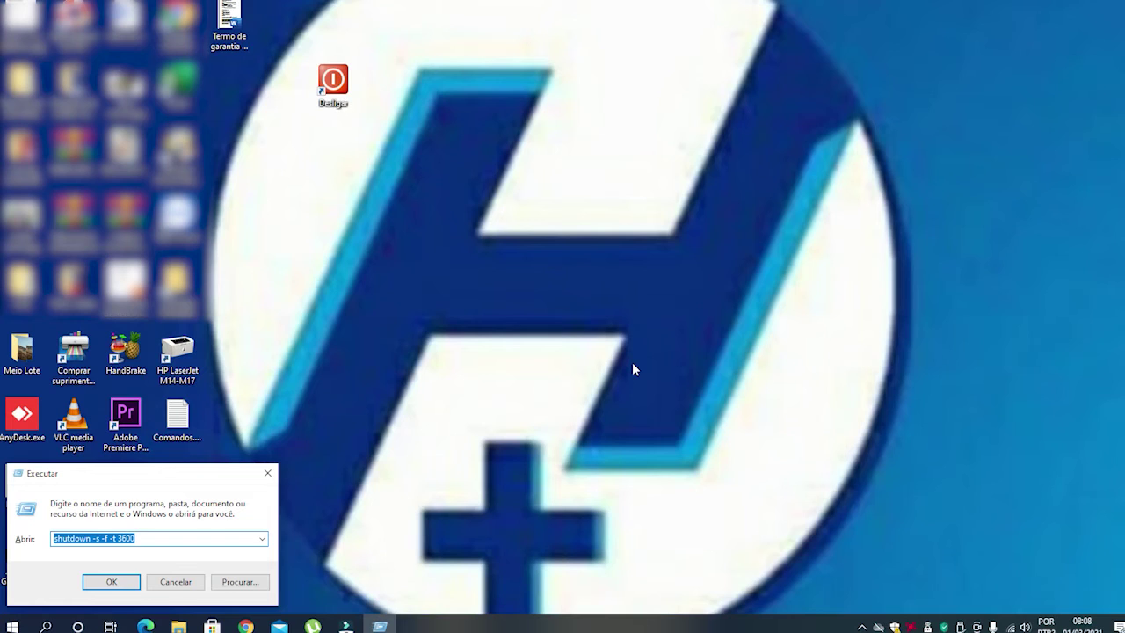
pyautogui.press('End')
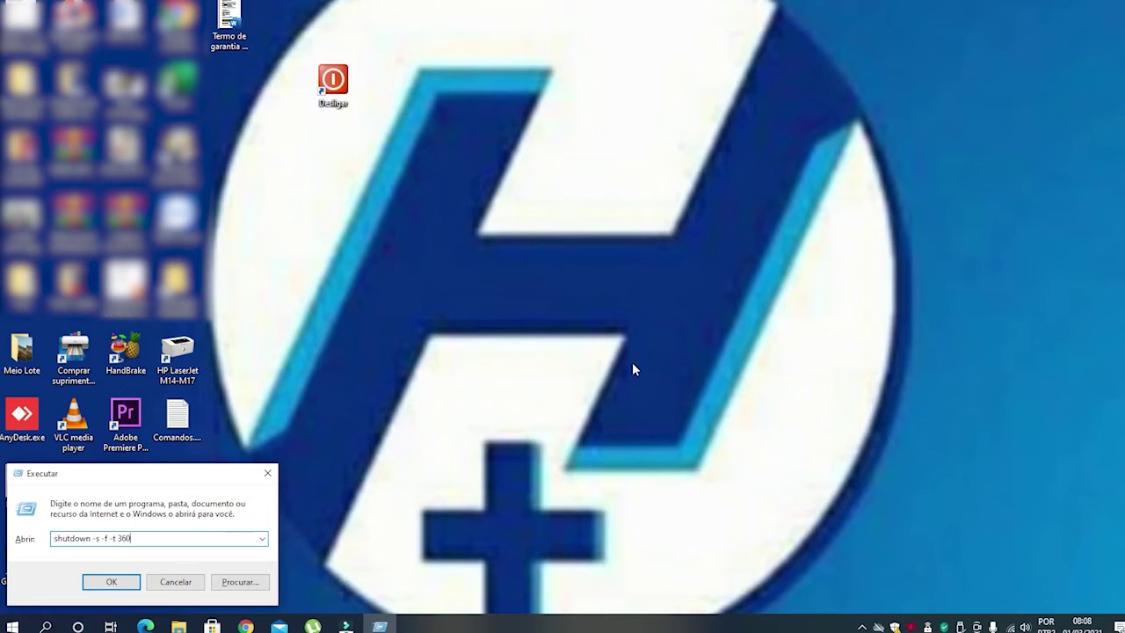
pyautogui.press('BackSpace')
pyautogui.press('BackSpace')
pyautogui.press('BackSpace')
pyautogui.press('BackSpace')
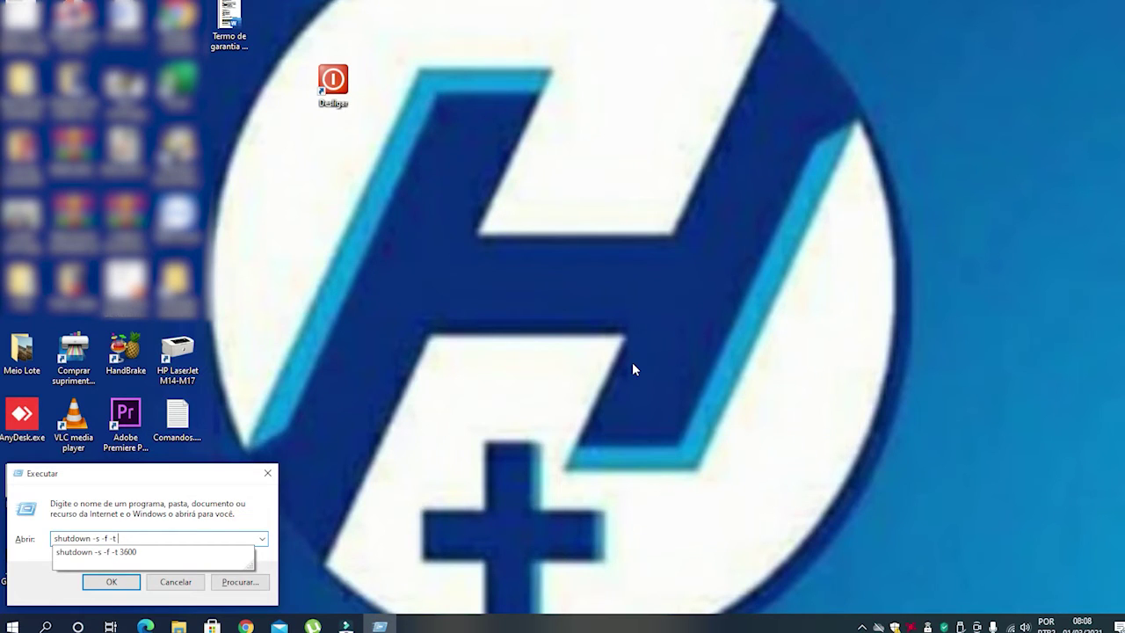
pyautogui.write('1600')
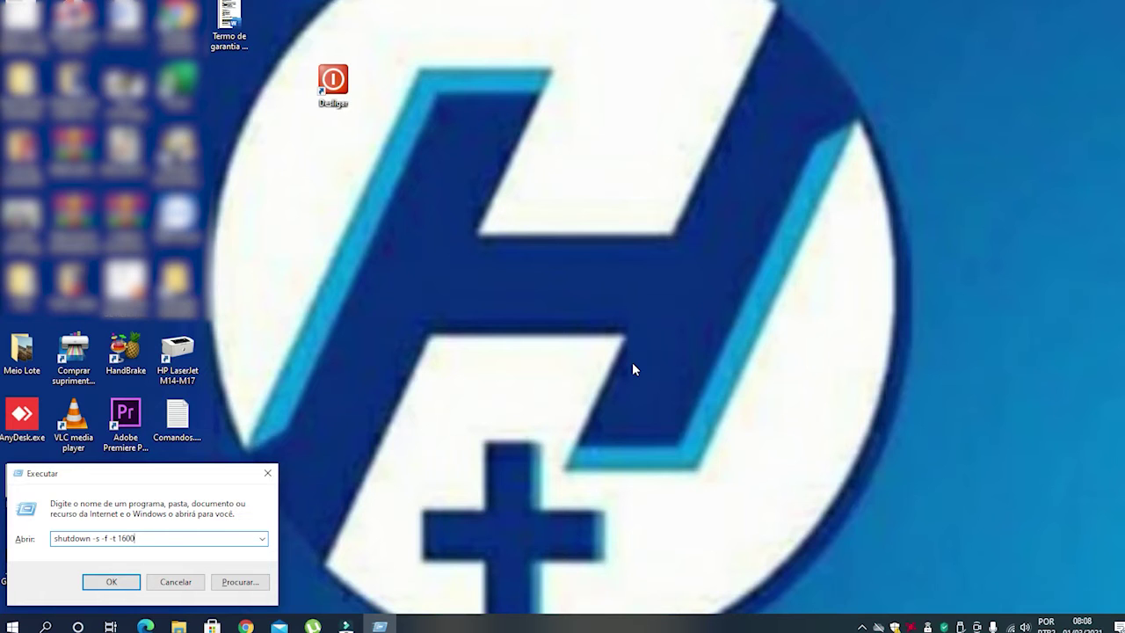
pyautogui.press('BackSpace')
pyautogui.press('Return')
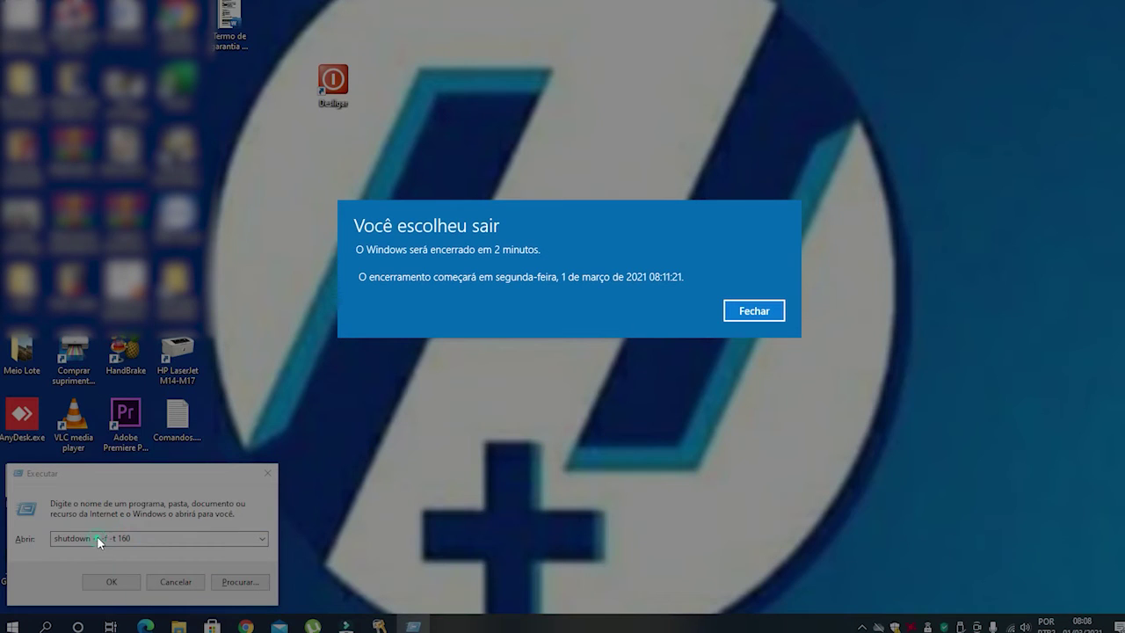
pyautogui.click(754, 311)
# Step: Replace the command in the Run dialog with shutdown -a and run it to abort the 160-second shutdown
pyautogui.click(162, 537)
pyautogui.press('BackSpace')
pyautogui.press('BackSpace')
pyautogui.press('BackSpace')
pyautogui.press('BackSpace')
pyautogui.press('BackSpace')
pyautogui.press('BackSpace')
pyautogui.press('BackSpace')
pyautogui.press('BackSpace')
pyautogui.press('BackSpace')
pyautogui.press('BackSpace')
pyautogui.press('BackSpace')
pyautogui.press('BackSpace')
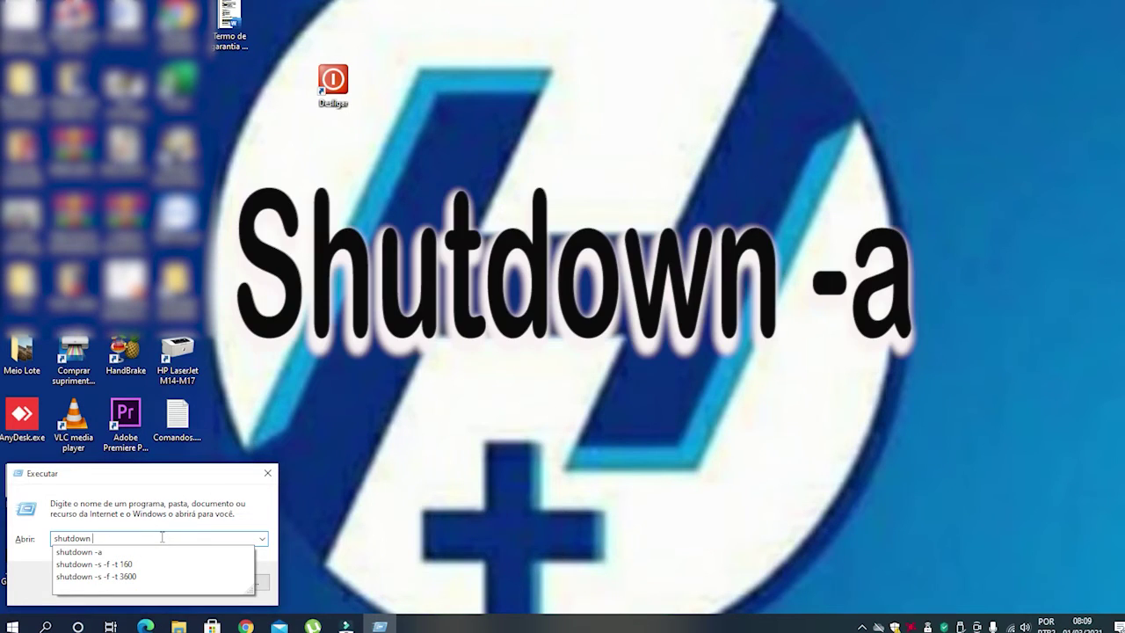
pyautogui.press('Down')
pyautogui.click(162, 537)
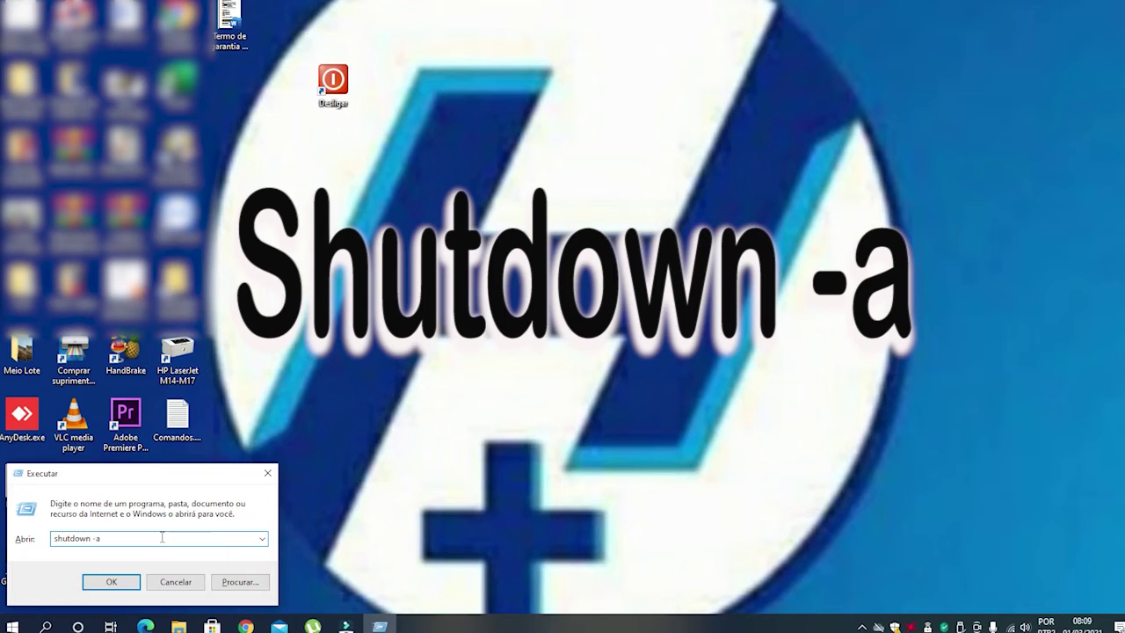
pyautogui.press('Return')
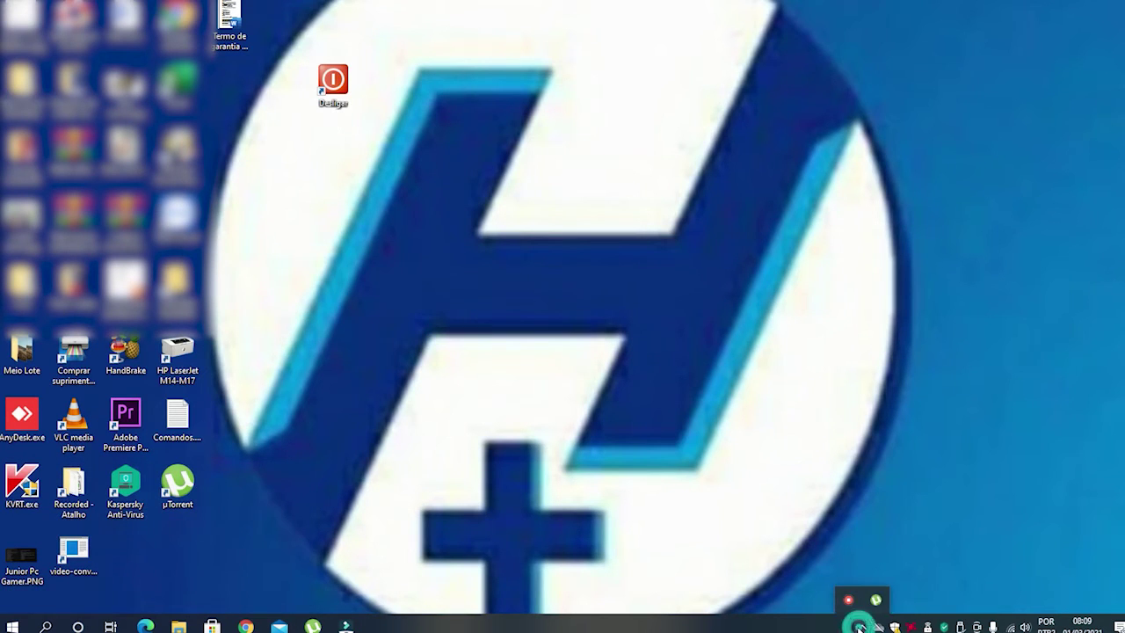
# Step: Start a new desktop shortcut with shutdown -s -f -t 7200 as its item location
pyautogui.rightClick(338, 184)
pyautogui.moveTo(369, 311)
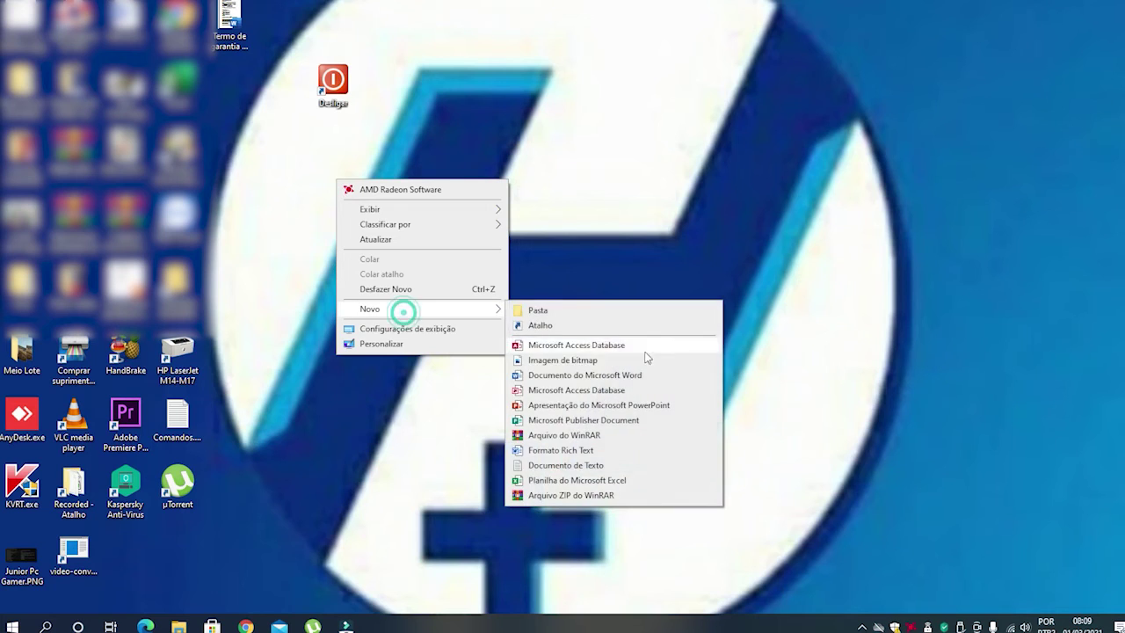
pyautogui.click(602, 324)
pyautogui.write('s')
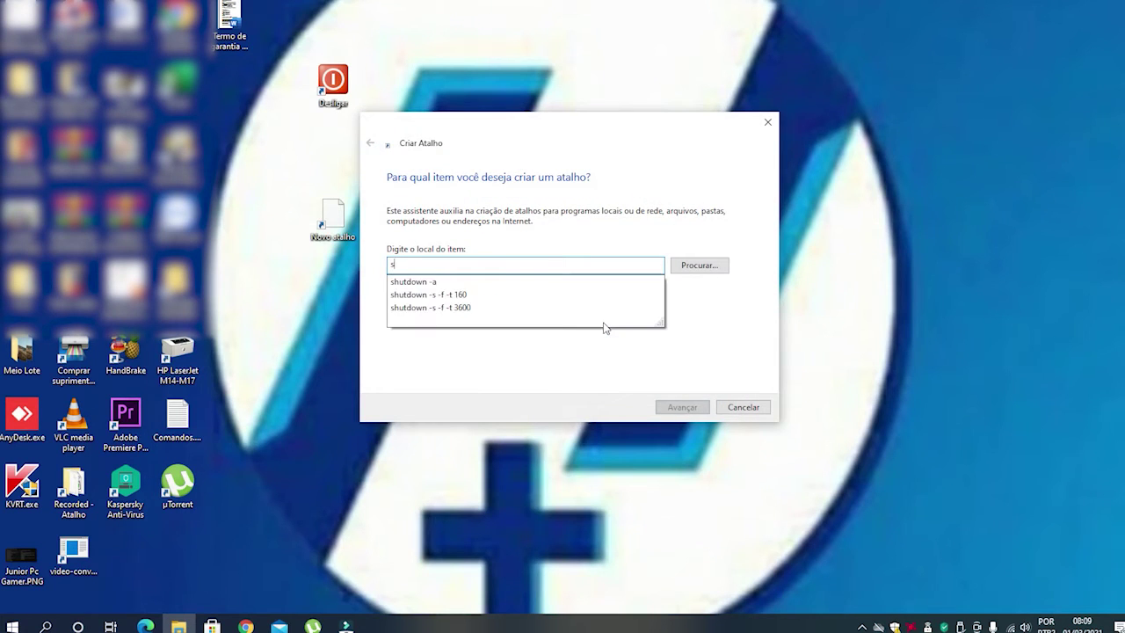
pyautogui.write('hutdown')
pyautogui.press('Down')
pyautogui.press('Down')
pyautogui.press('Down')
pyautogui.press('BackSpace')
pyautogui.press('BackSpace')
pyautogui.press('BackSpace')
pyautogui.press('BackSpace')
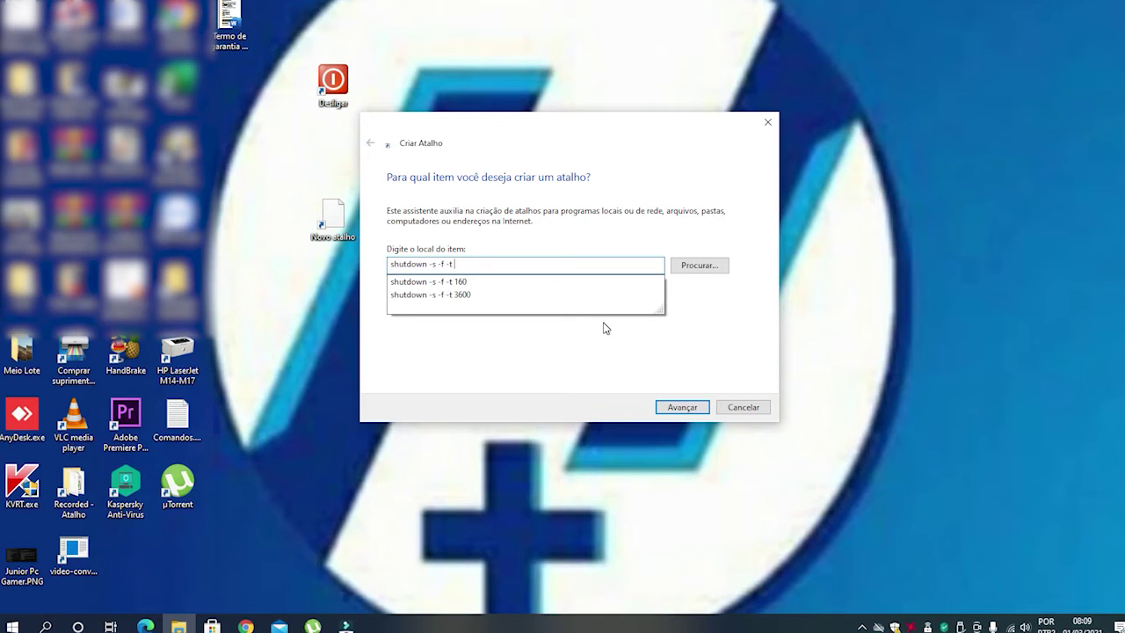
pyautogui.write('7200')
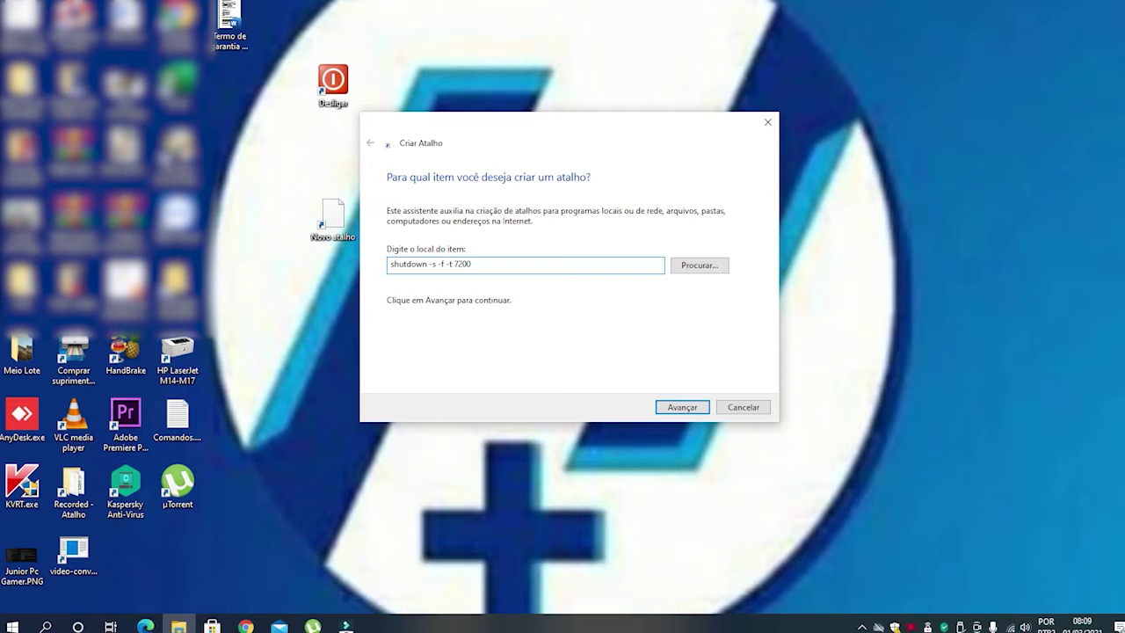
# Step: Switch to the Calculator, convert three hours to seconds by multiplying 3 by 60 and by 60 again, and clear the result
pyautogui.press('super+r')
pyautogui.press('Escape')
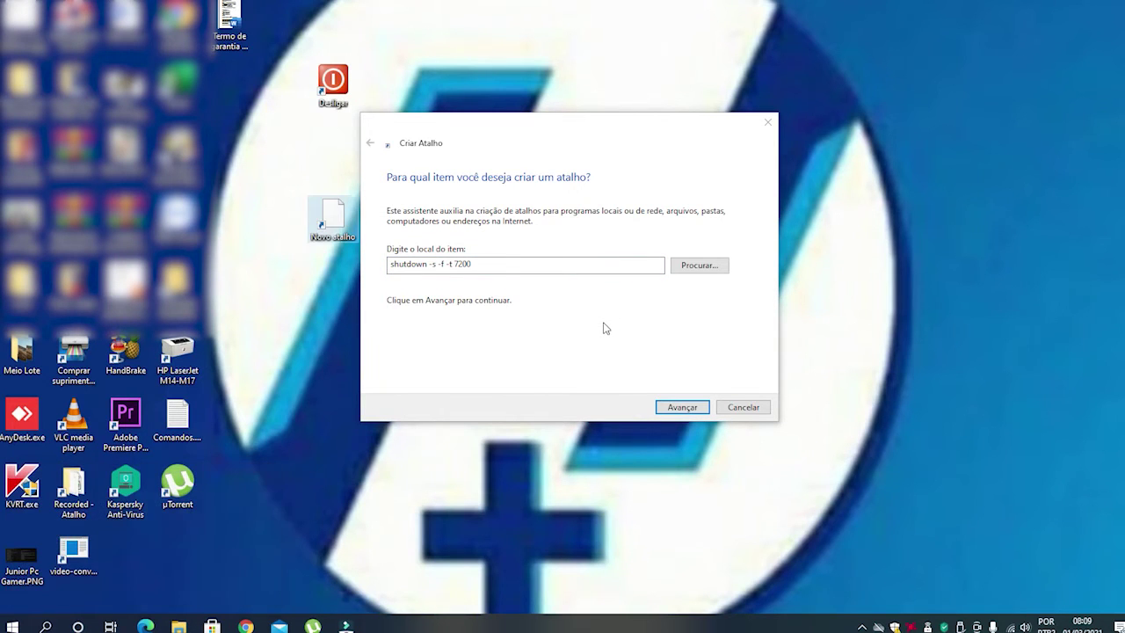
pyautogui.write('3*60')
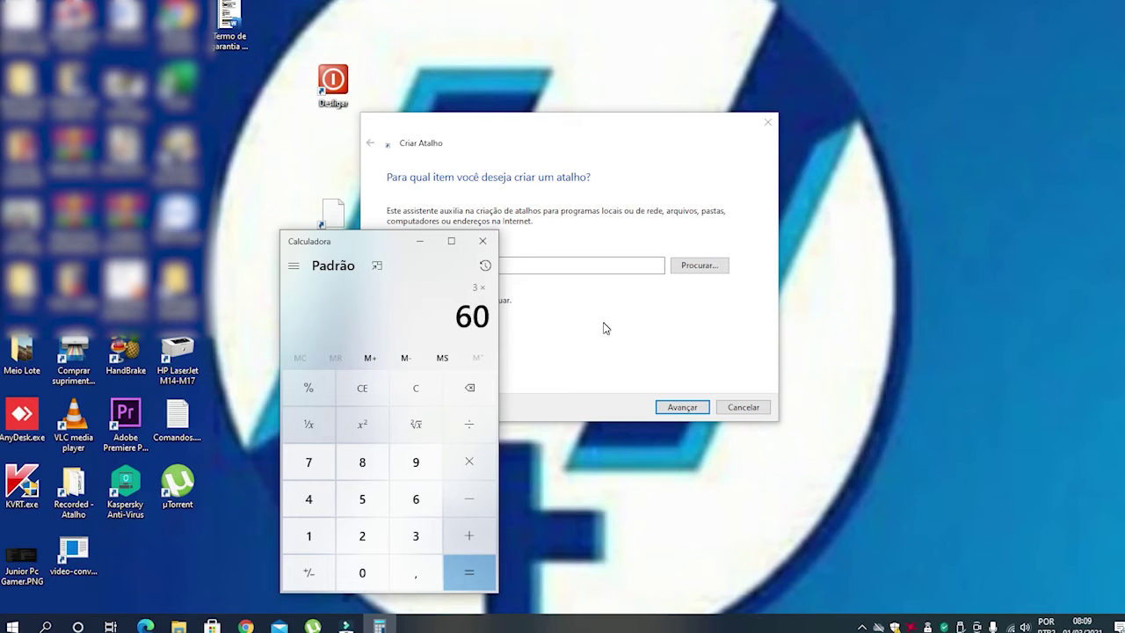
pyautogui.press('Return')
pyautogui.write('*60')
pyautogui.press('Return')
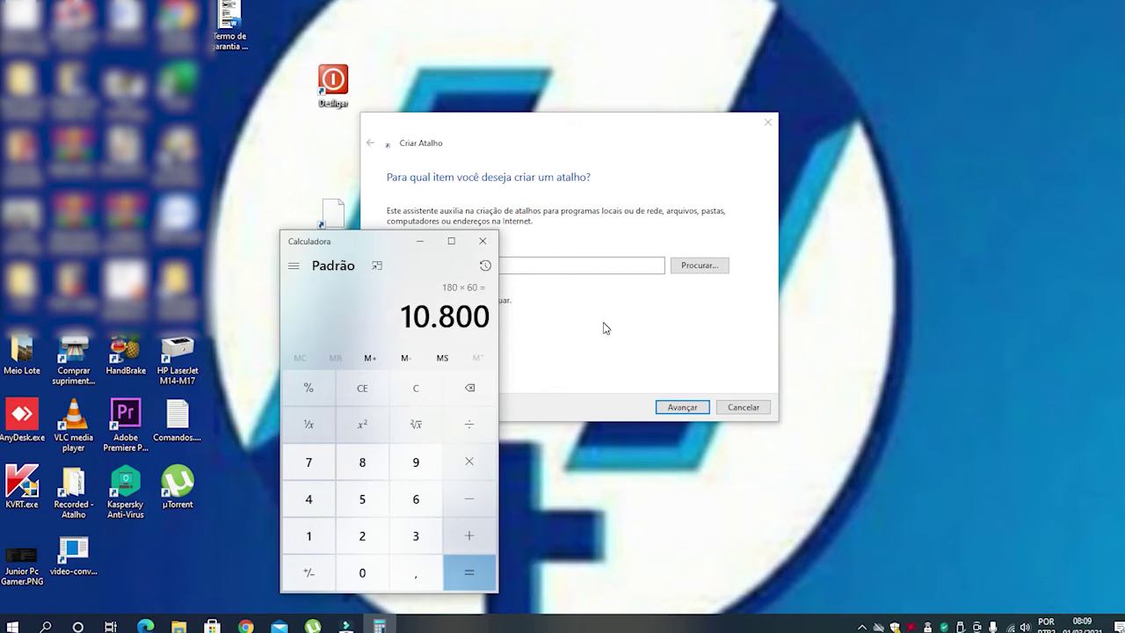
pyautogui.press('Escape')
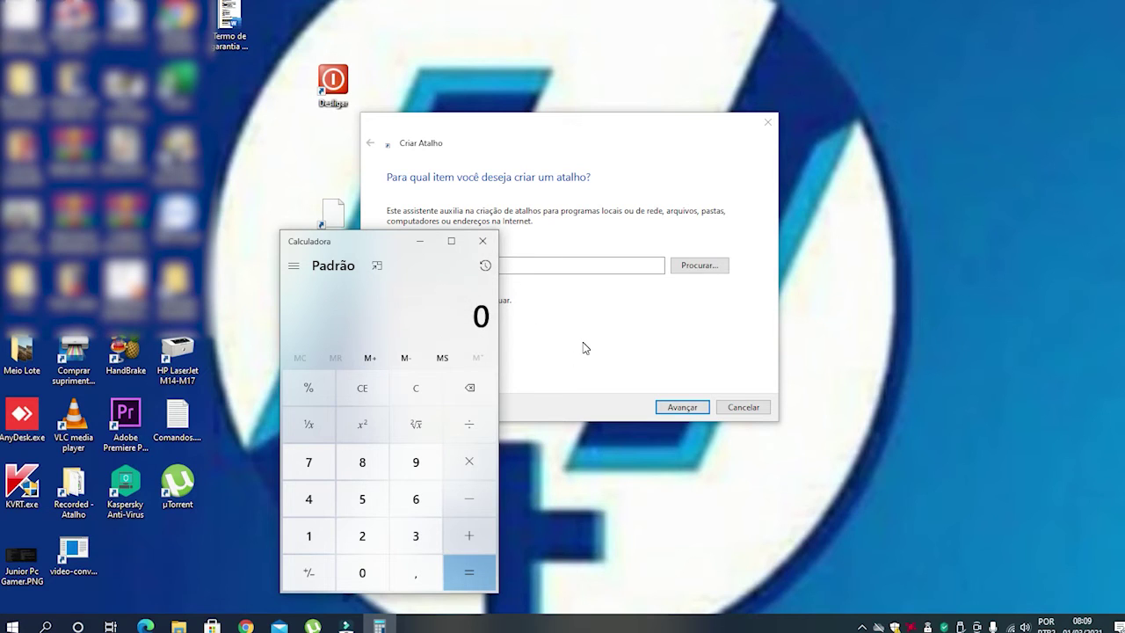
# Step: Check the hour conversions by dividing 7200 by 3600 and multiplying 3 by 3600, closing the Calculator when done
pyautogui.write('7200/3600')
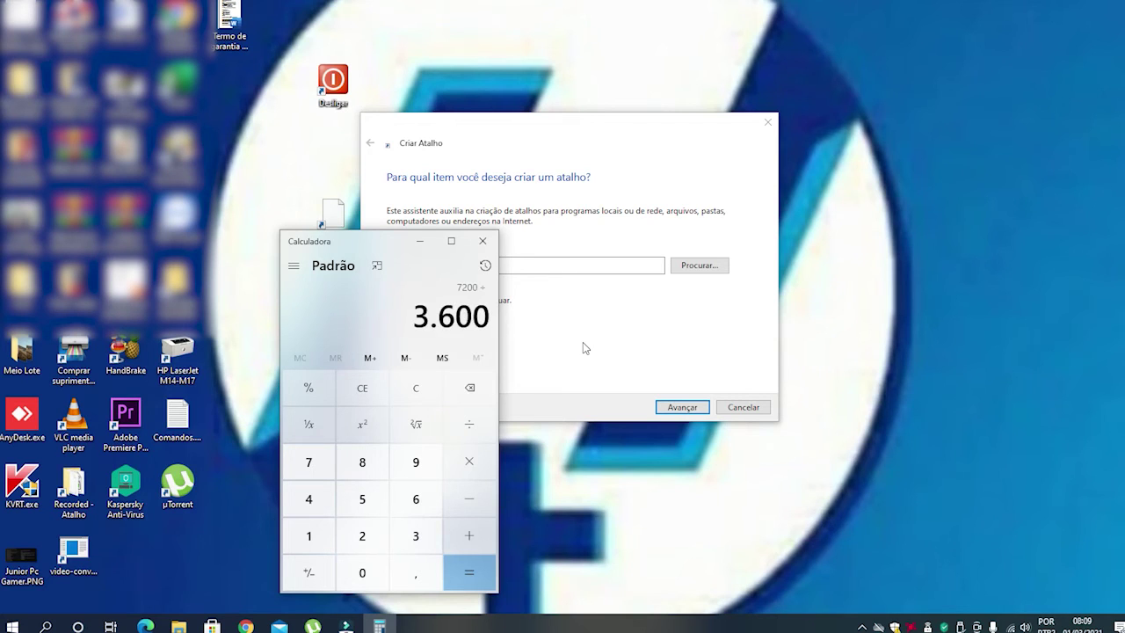
pyautogui.press('Return')
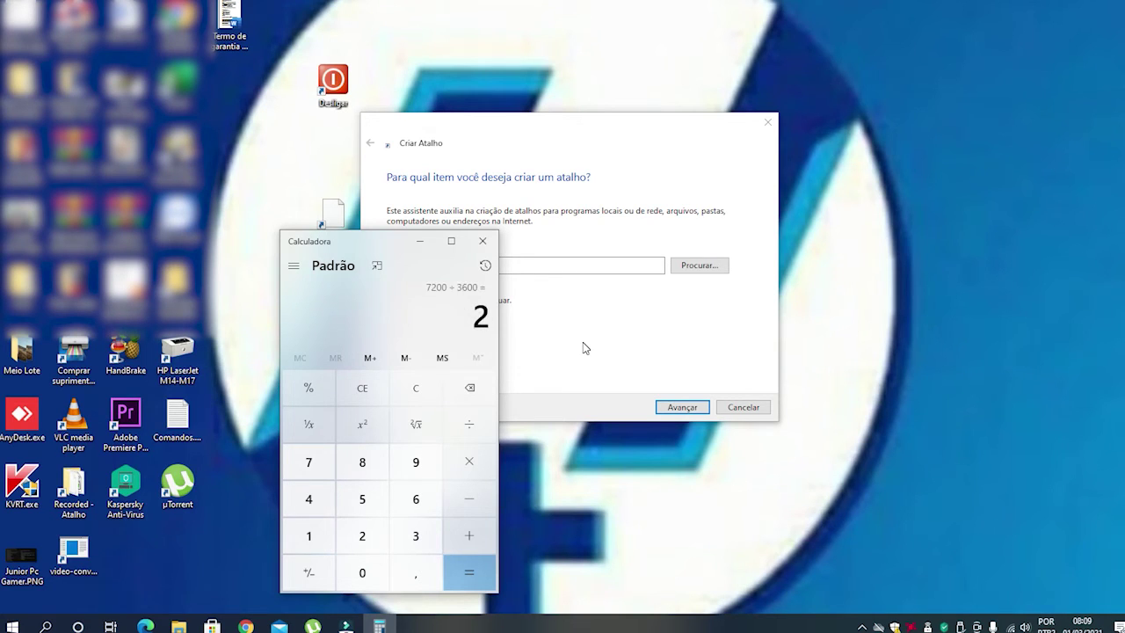
pyautogui.press('Escape')
pyautogui.write('3*')
pyautogui.write('36')
pyautogui.write('00')
pyautogui.press('Return')
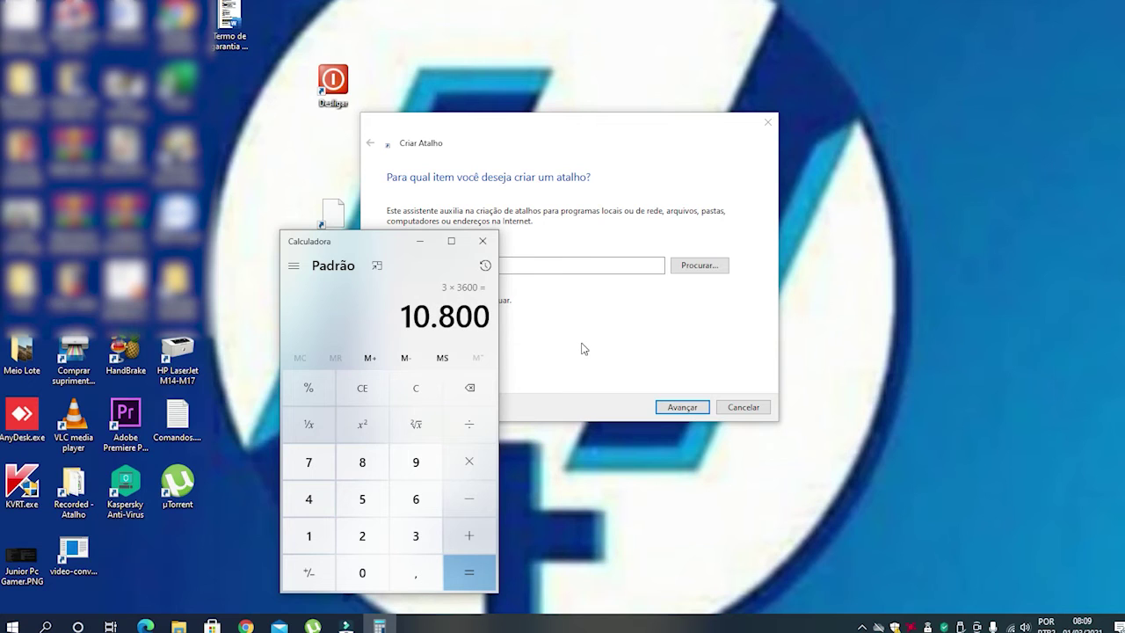
pyautogui.press('Escape')
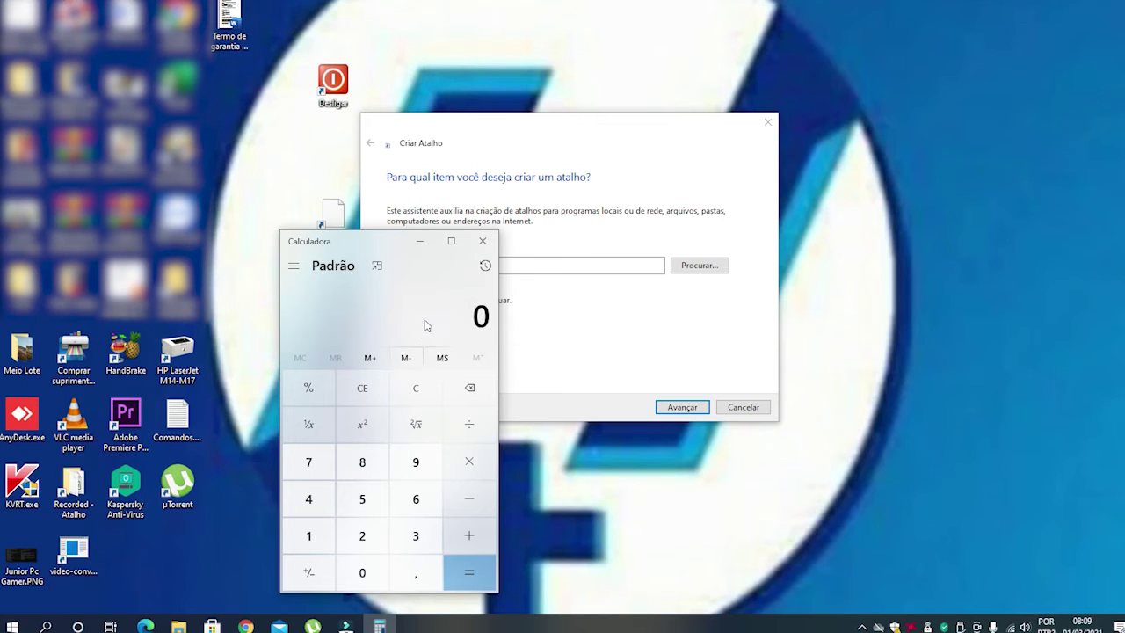
pyautogui.click(478, 245)
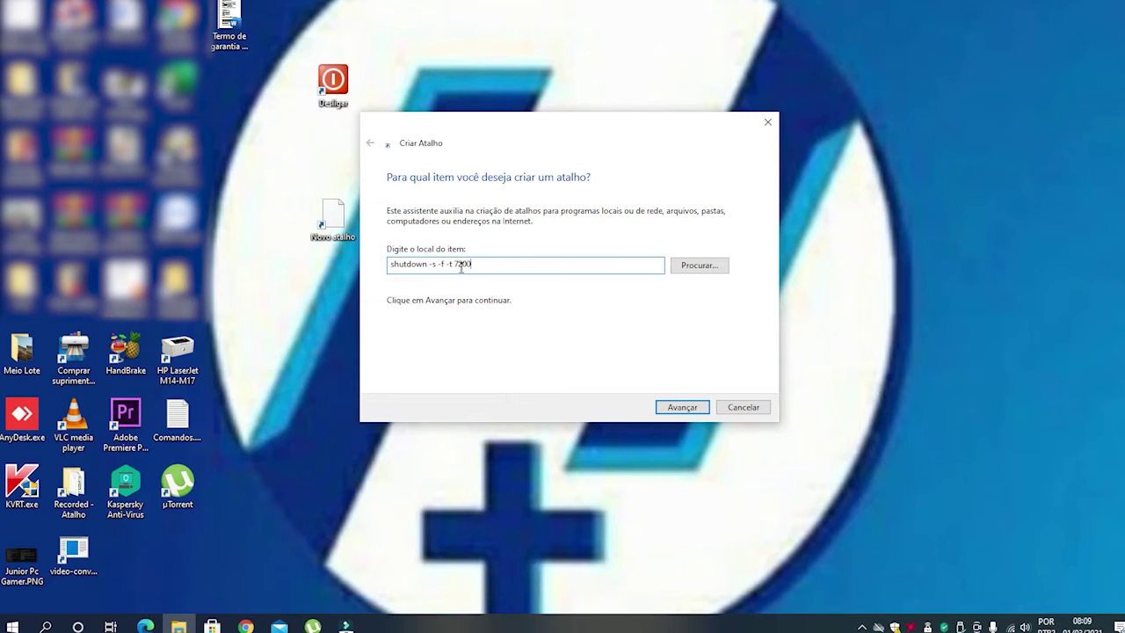
# Step: Accept the 7200-second shutdown command, name the shortcut Desligar 2 Horas, and finish creating it
pyautogui.doubleClick(460, 265)
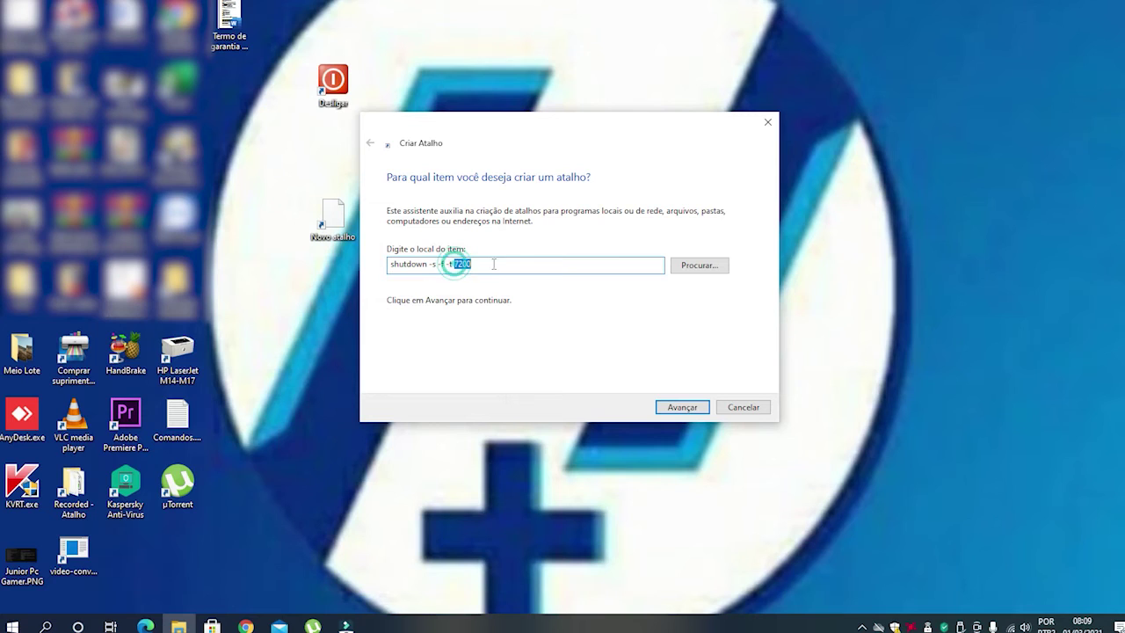
pyautogui.click(684, 407)
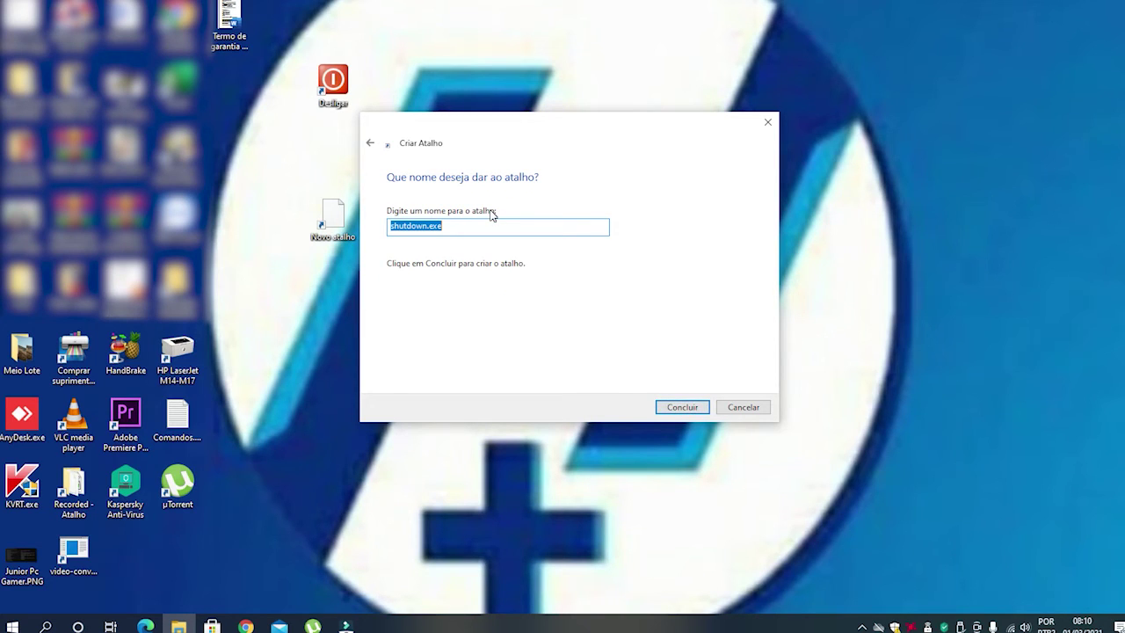
pyautogui.write('Des')
pyautogui.press('BackSpace')
pyautogui.press('BackSpace')
pyautogui.press('BackSpace')
pyautogui.write('Desligar 2 Horas')
pyautogui.press('Return')
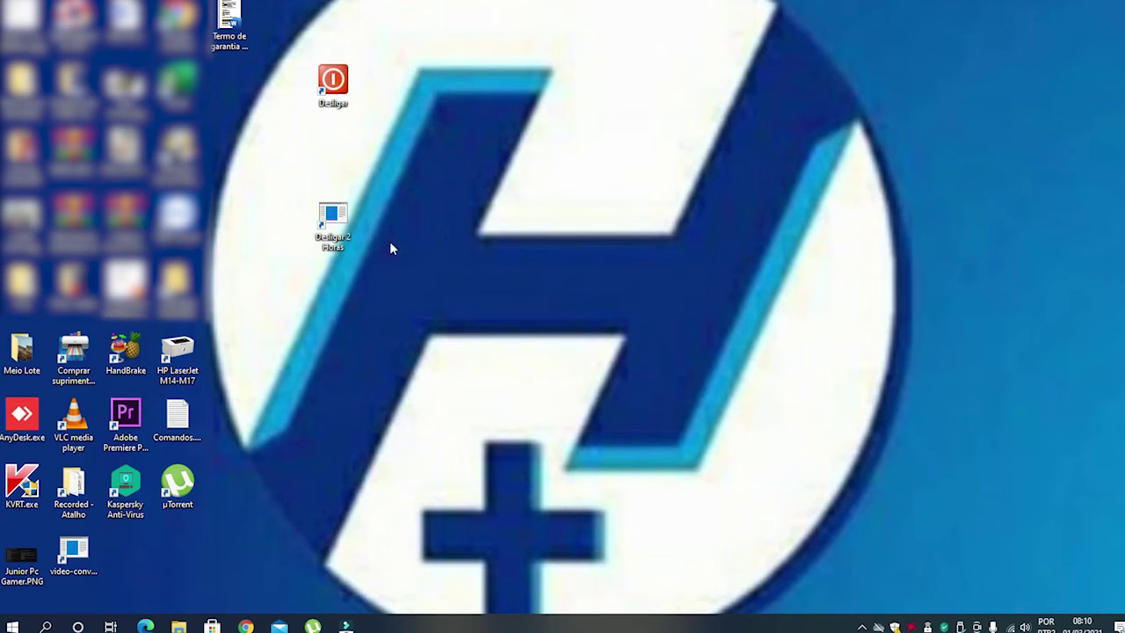
# Step: Change the Desligar 2 Horas shortcut's icon to the blue question mark from the SHELL32 icon list and apply it
pyautogui.rightClick(343, 245)
pyautogui.click(432, 569)
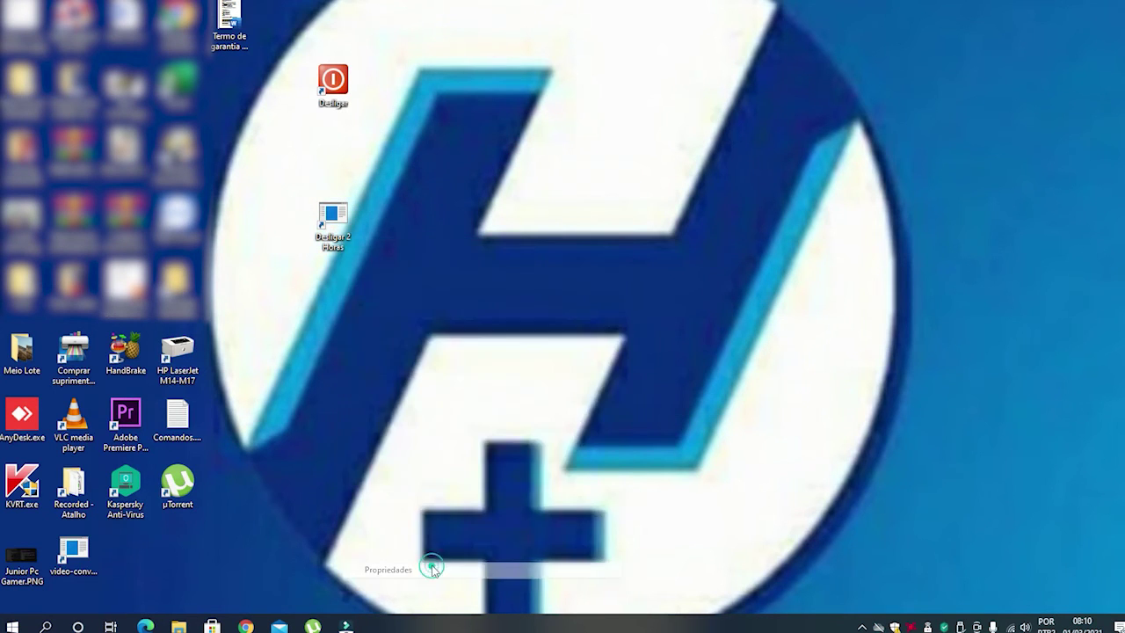
pyautogui.click(475, 489)
pyautogui.press('Return')
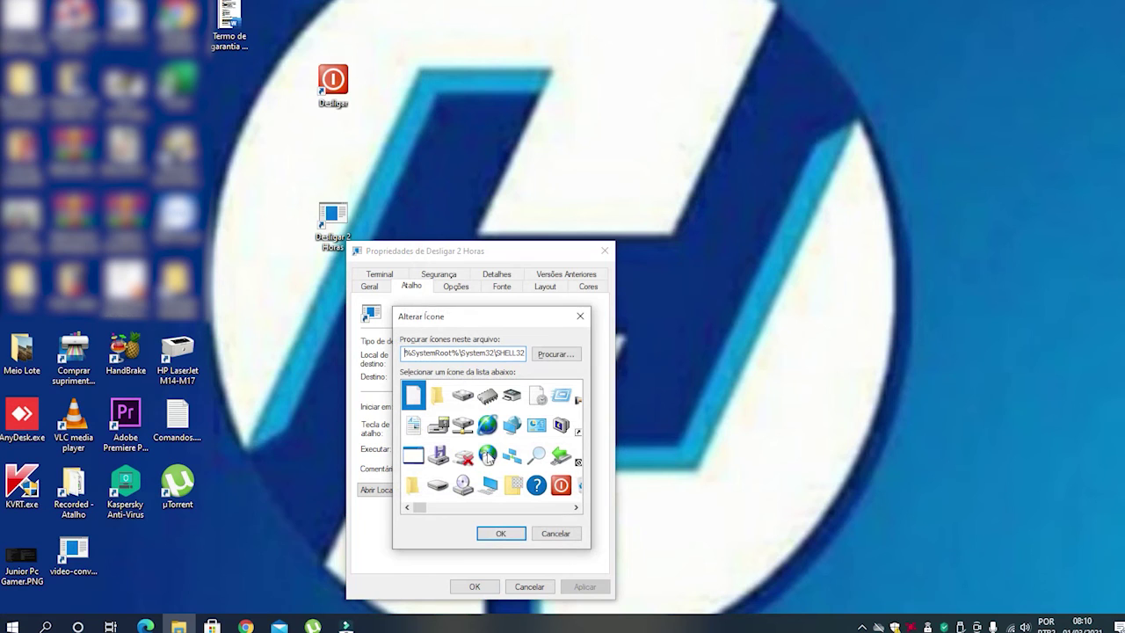
pyautogui.click(536, 484)
pyautogui.click(501, 533)
pyautogui.click(470, 586)
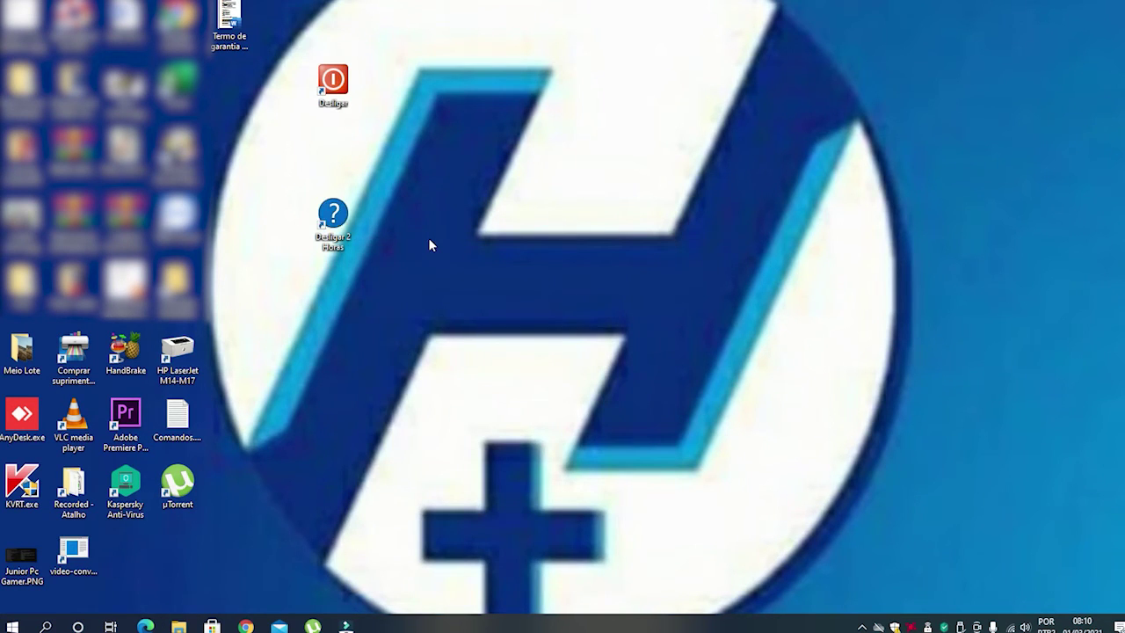
pyautogui.moveTo(367, 236); pyautogui.dragTo(281, 248)
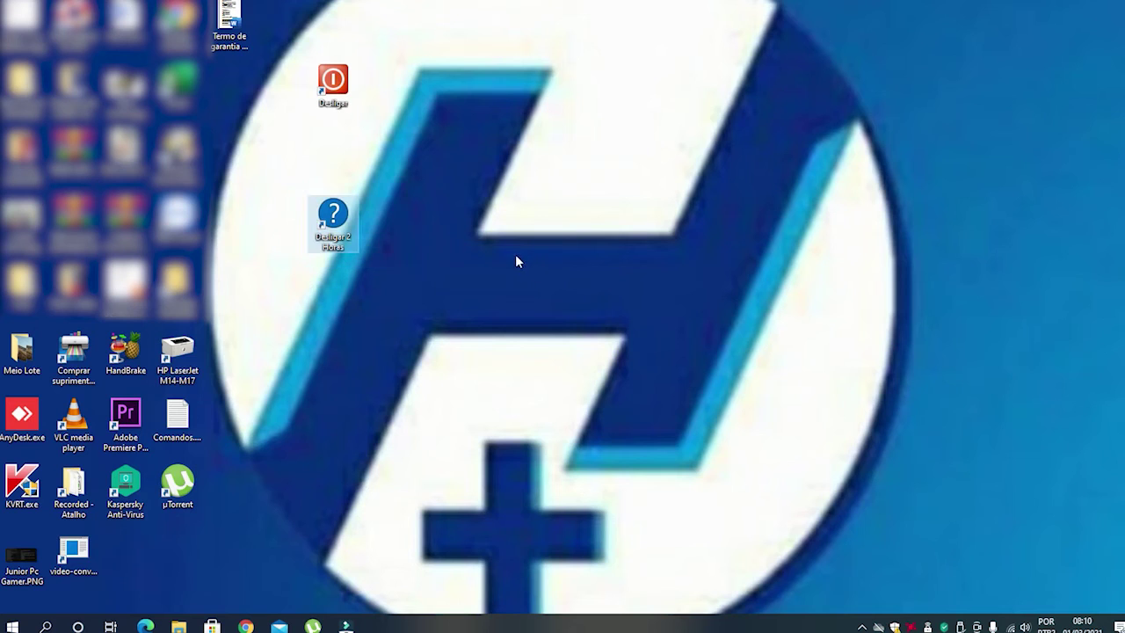
pyautogui.click(368, 246)
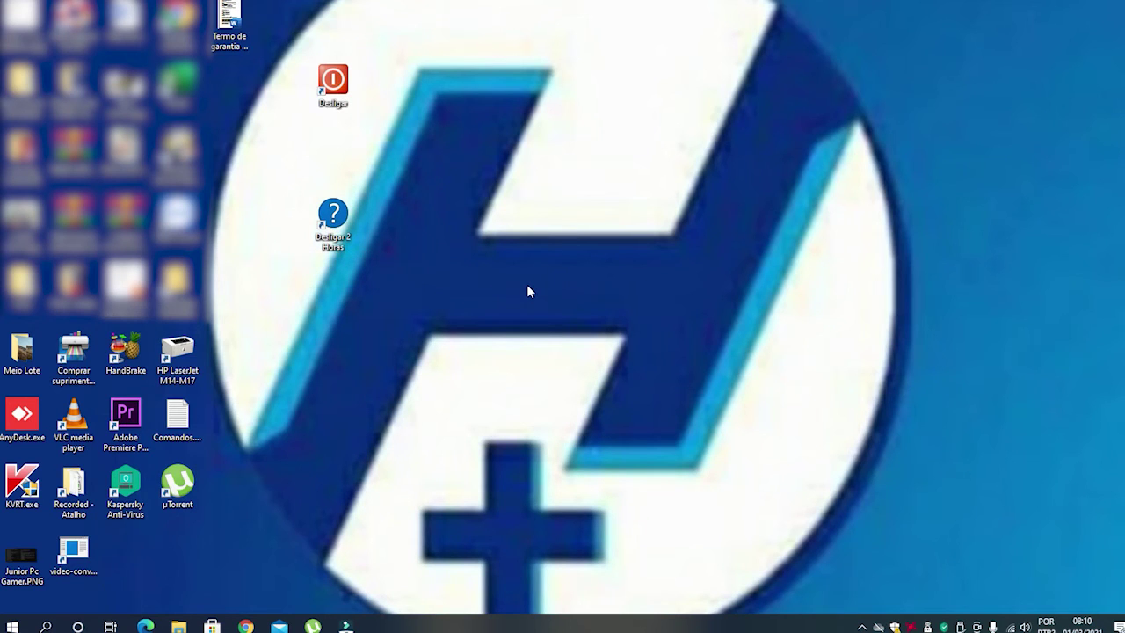
pyautogui.rightClick(346, 336)
pyautogui.click(319, 375)
pyautogui.press('super+r')
pyautogui.press('Down')
pyautogui.press('Down')
pyautogui.press('Escape')
# Step: Move the Desligar 2 Horas shortcut up beside the Desligar icon on the desktop
pyautogui.moveTo(356, 208); pyautogui.dragTo(430, 99)
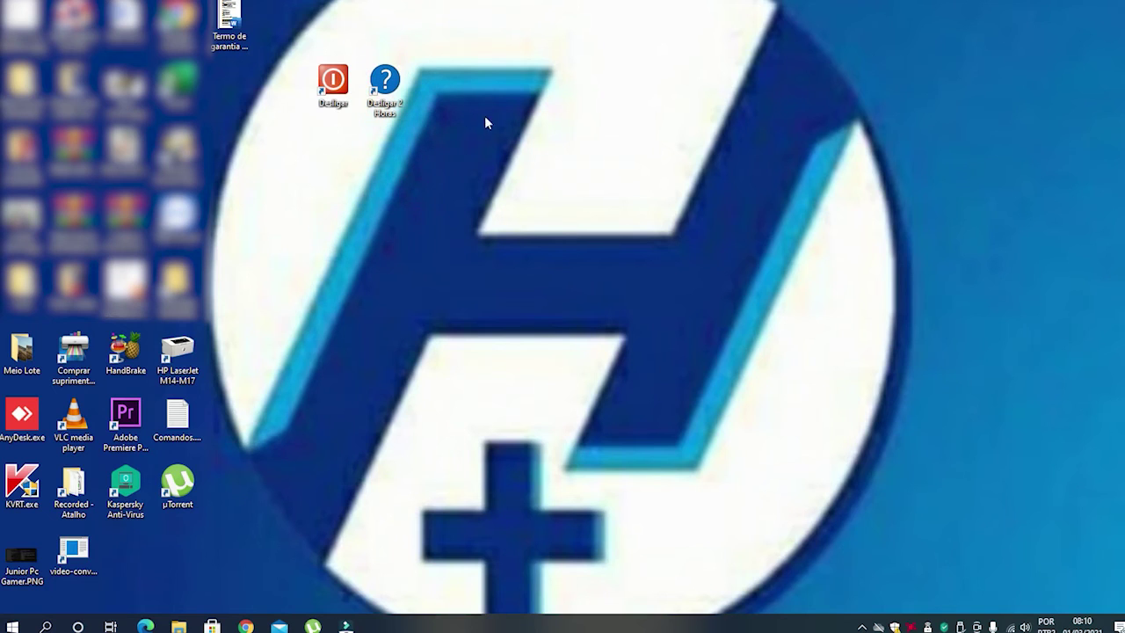